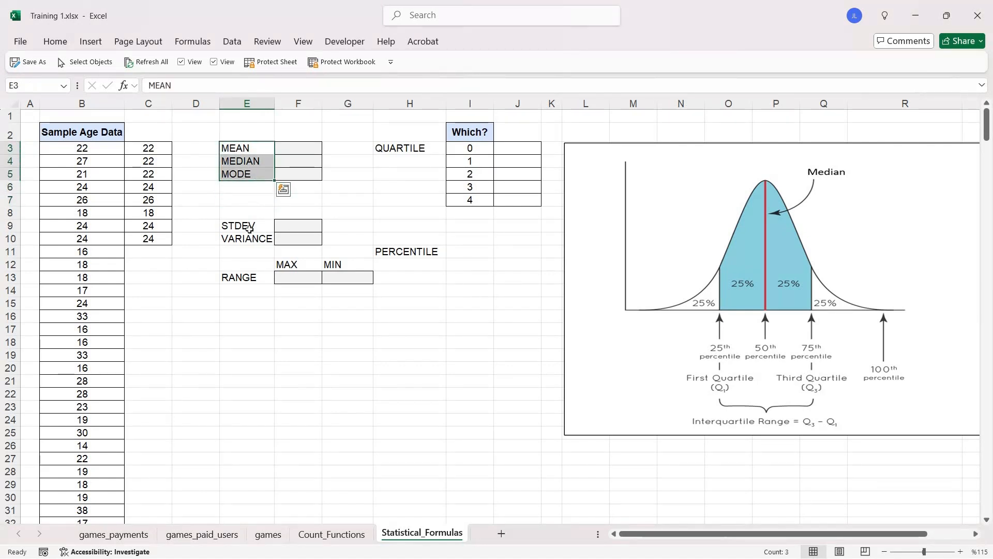
{"action": "left_click_drag", "start_coordinate": [250, 226], "coordinate": [251, 280]}
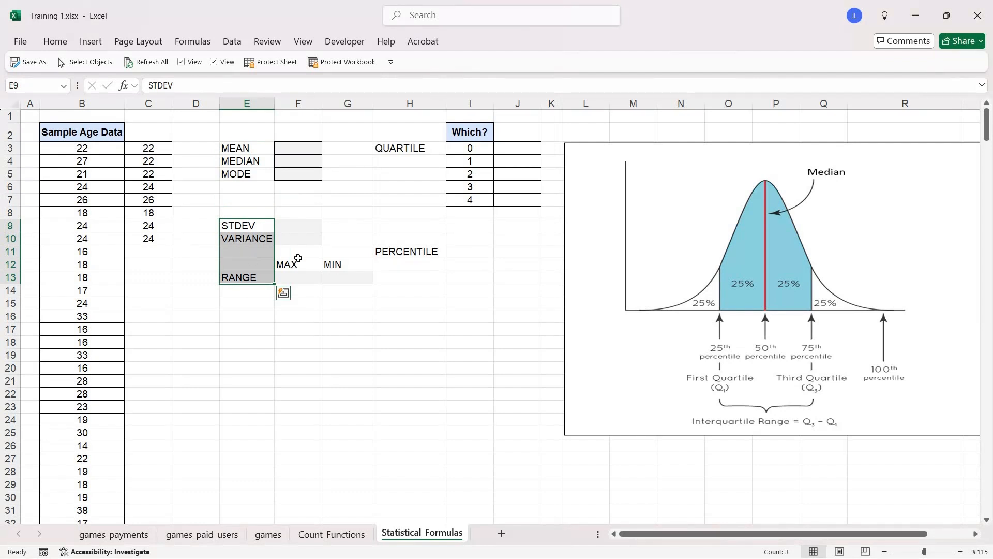
{"action": "left_click_drag", "start_coordinate": [247, 148], "coordinate": [415, 279]}
{"action": "left_click", "coordinate": [241, 149]}
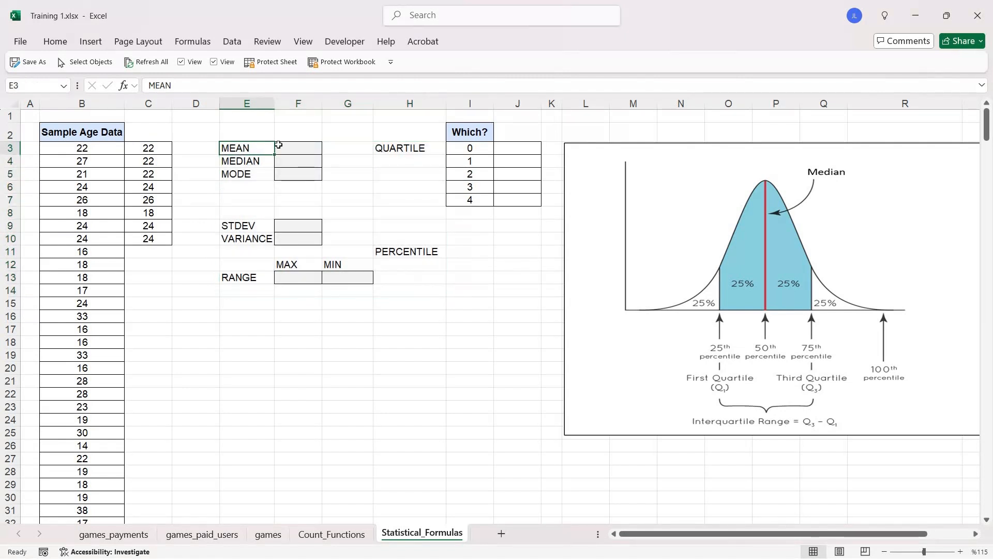
- Calculate the mean of the sample ages in F3 with =AVERAGE(B3:B385)
{"action": "left_click", "coordinate": [296, 146]}
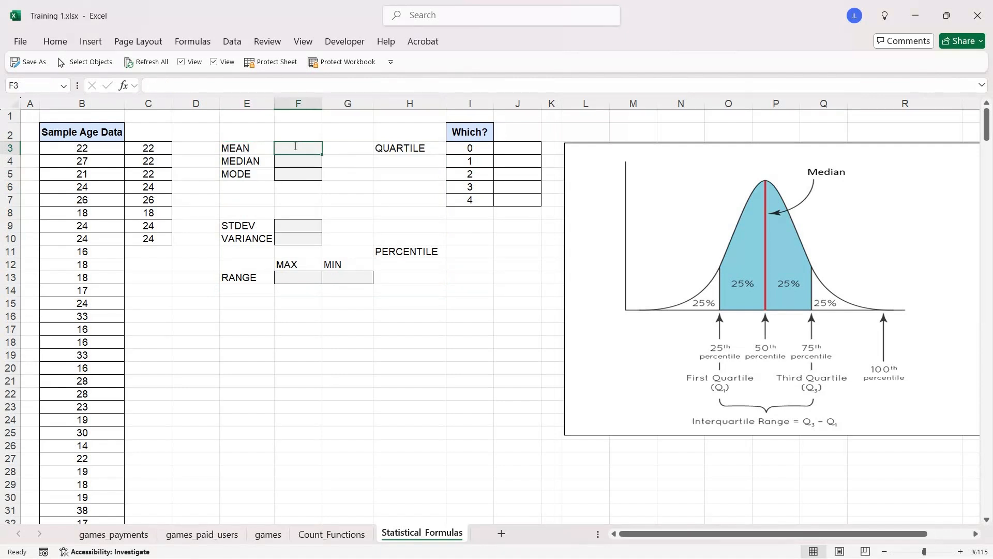
{"action": "type", "text": "=AVER"}
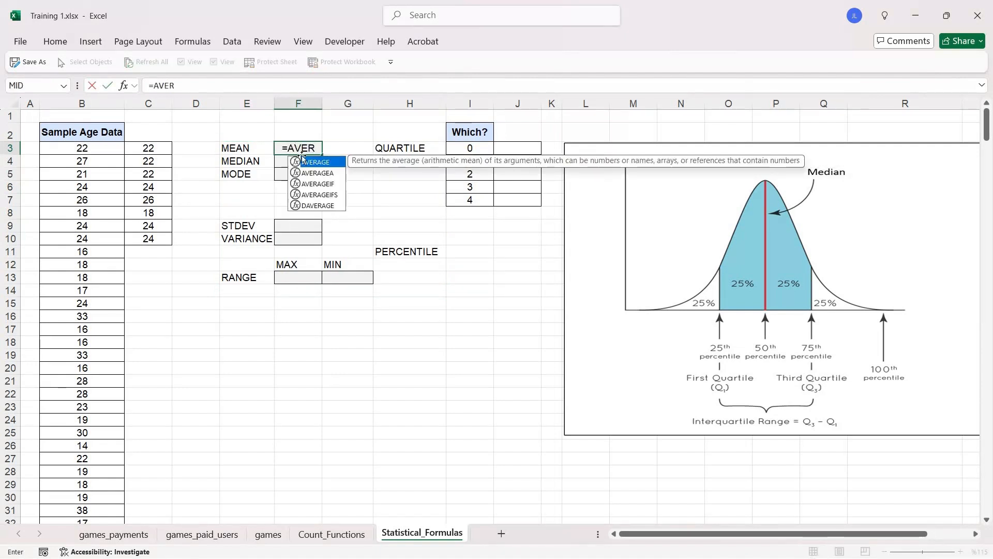
{"action": "double_click", "coordinate": [327, 162]}
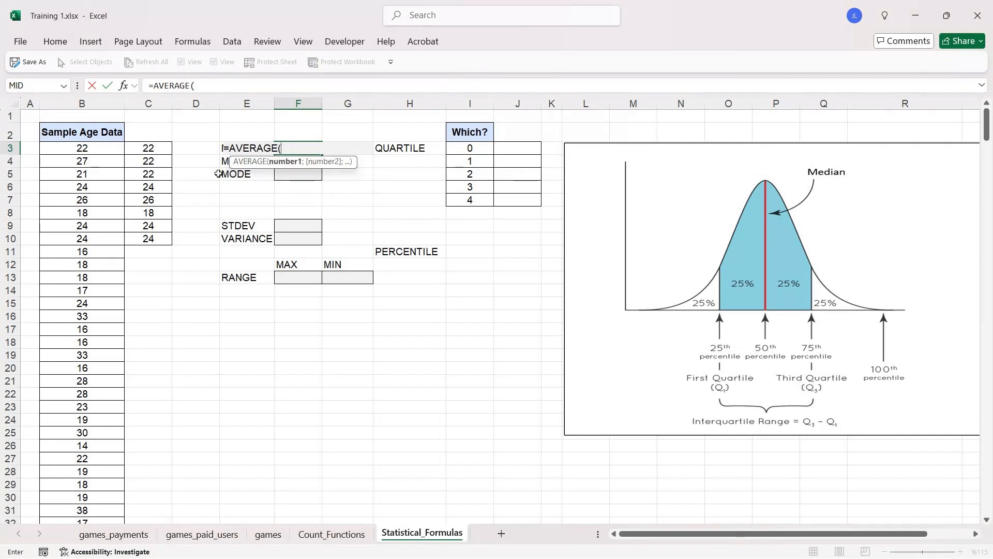
{"action": "left_click", "coordinate": [102, 148]}
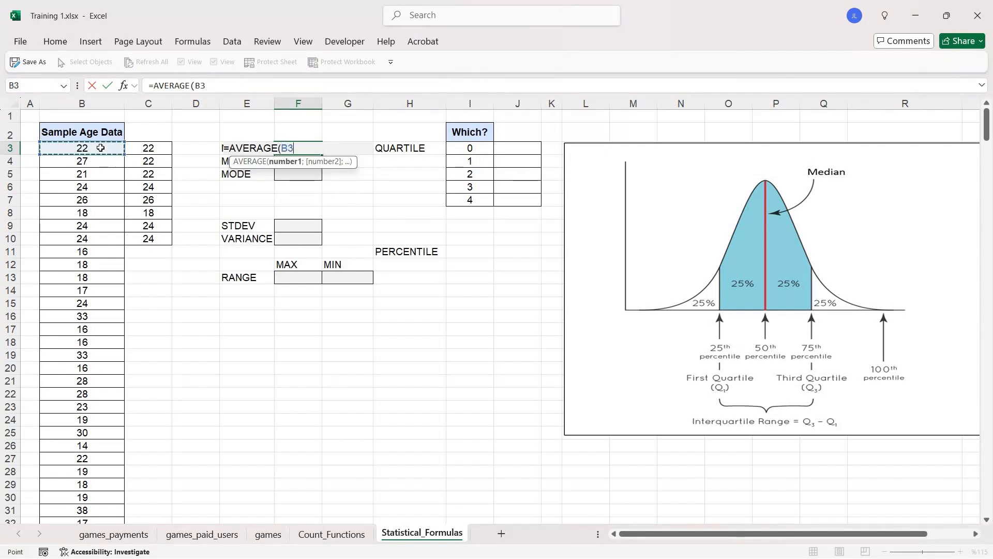
{"action": "key", "text": "ctrl+shift+Down"}
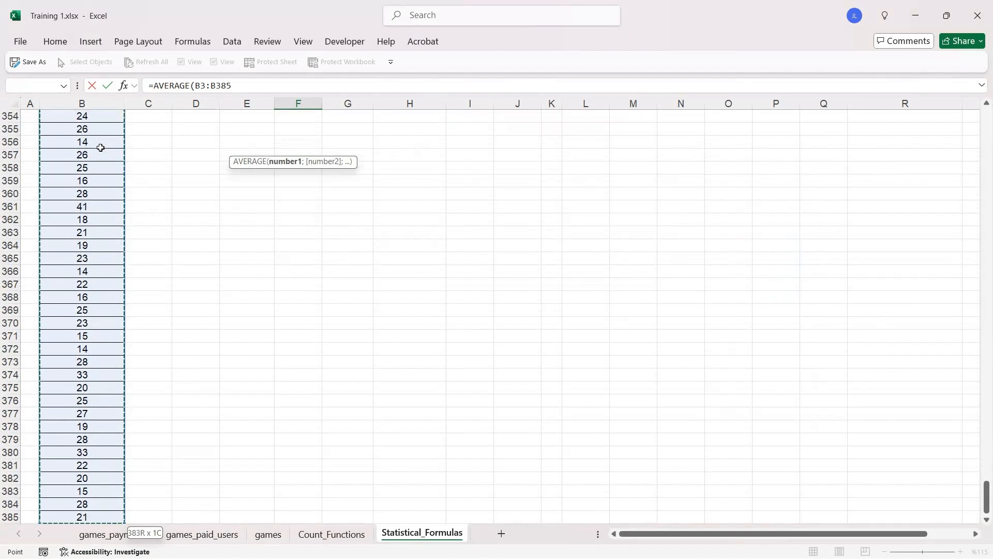
{"action": "type", "text": ")"}
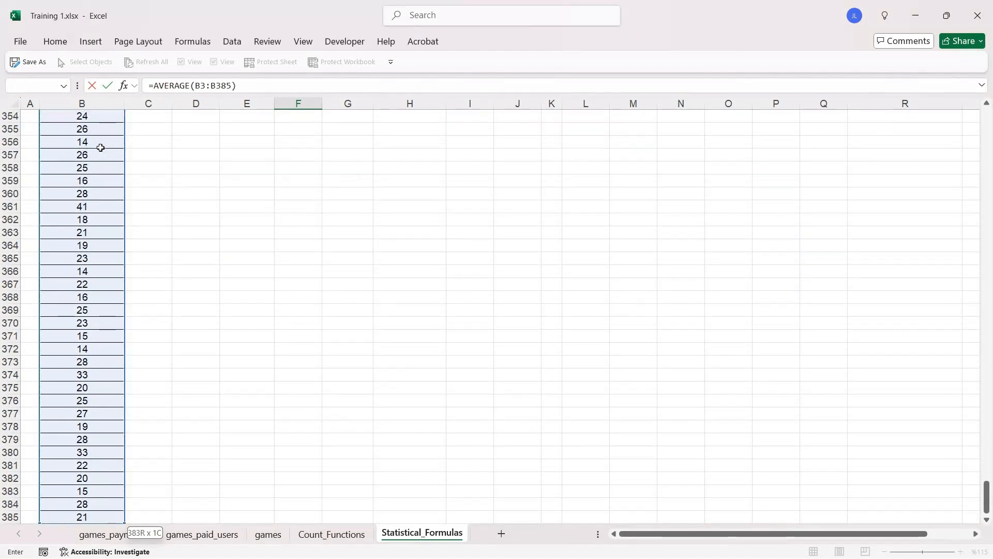
{"action": "key", "text": "Return"}
{"action": "left_click", "coordinate": [310, 147]}
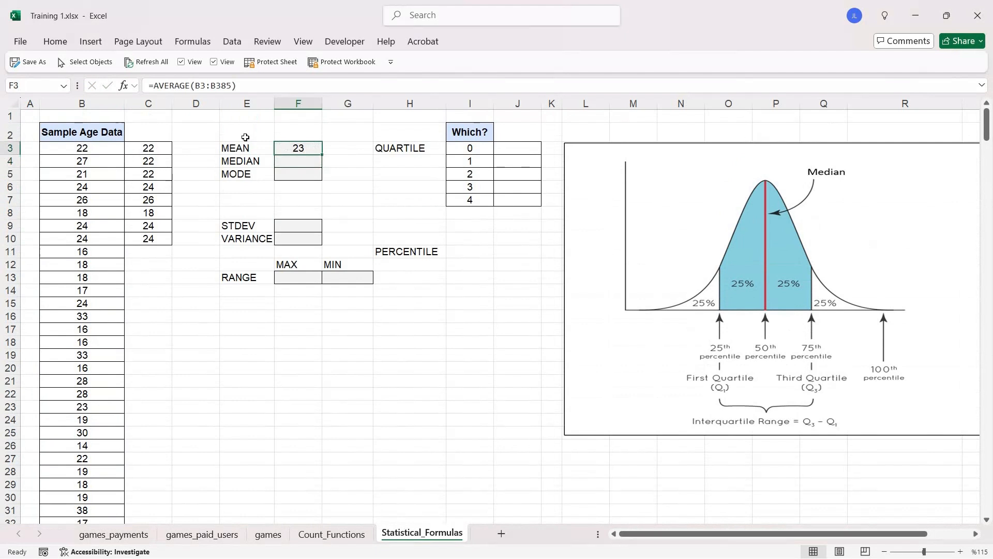
- Calculate the median of the sample ages in F4 with =MEDIAN(B3:B385)
{"action": "left_click", "coordinate": [310, 163]}
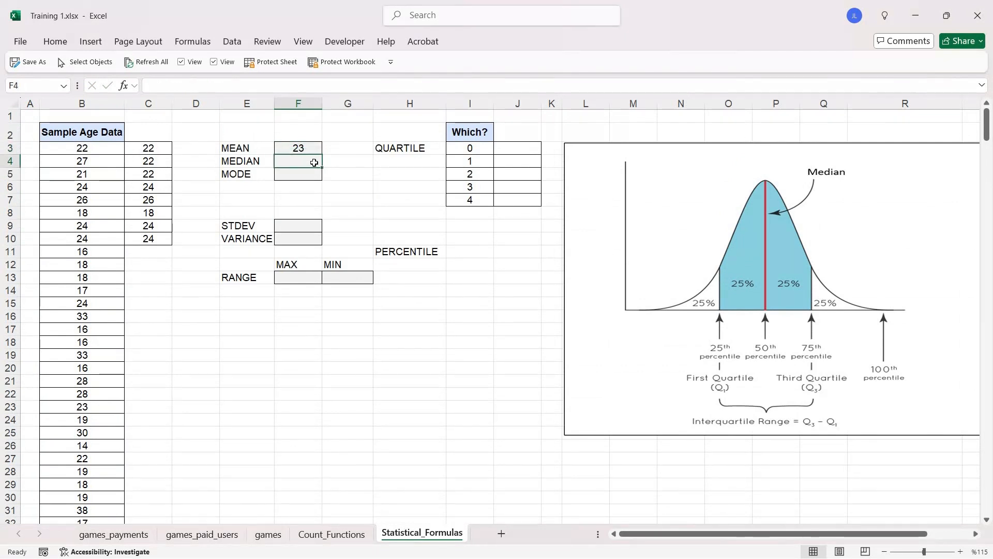
{"action": "type", "text": "="}
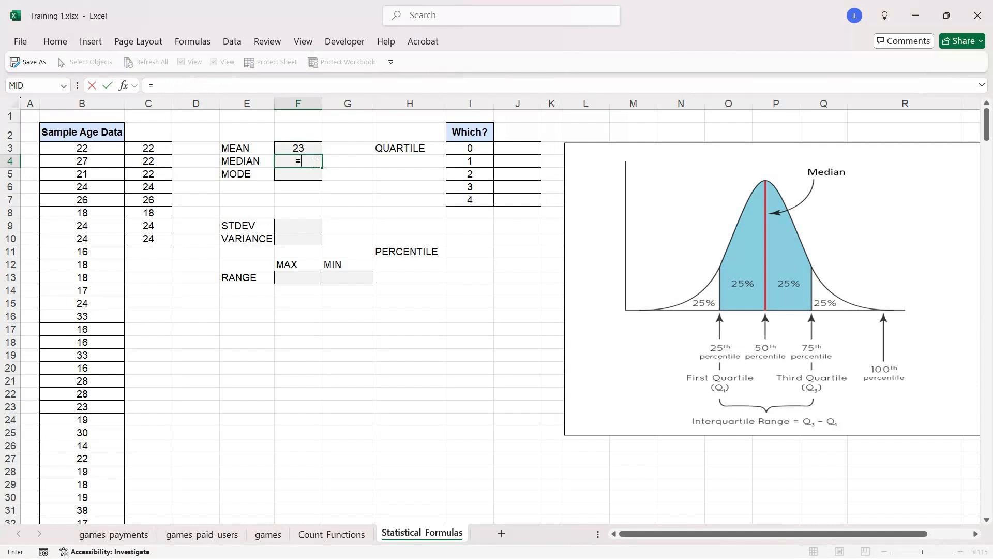
{"action": "type", "text": "ME"}
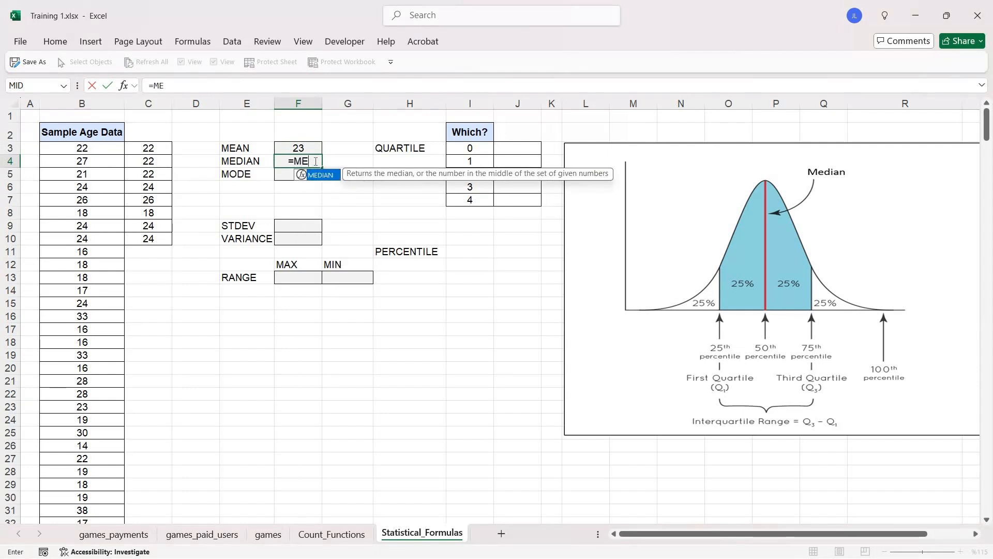
{"action": "key", "text": "Tab"}
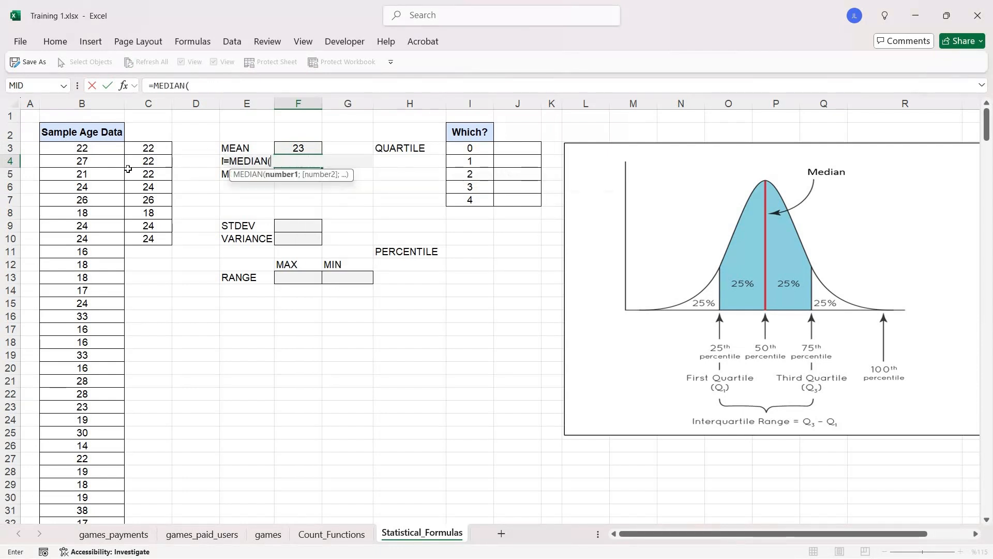
{"action": "left_click", "coordinate": [103, 146]}
{"action": "key", "text": "ctrl+shift+Down"}
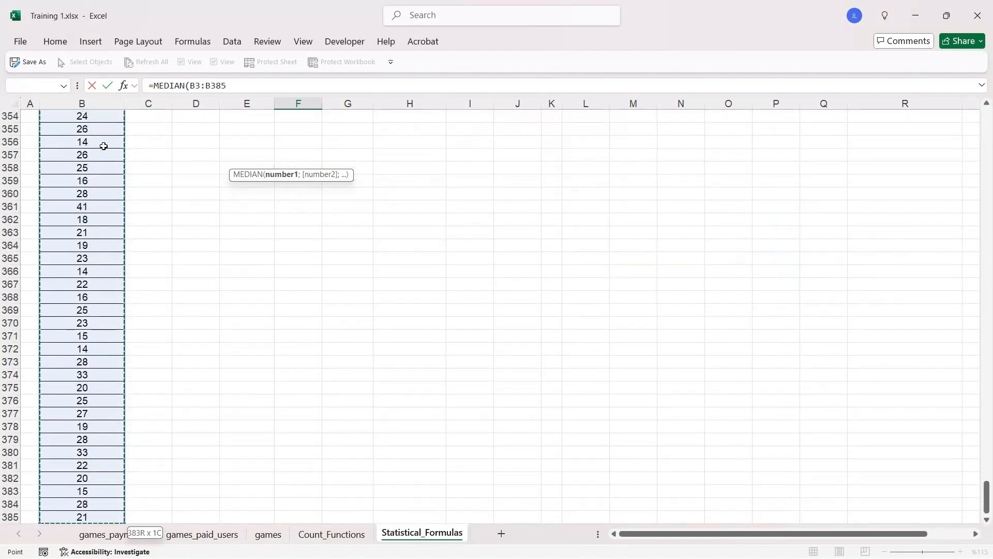
{"action": "type", "text": ")"}
{"action": "key", "text": "Return"}
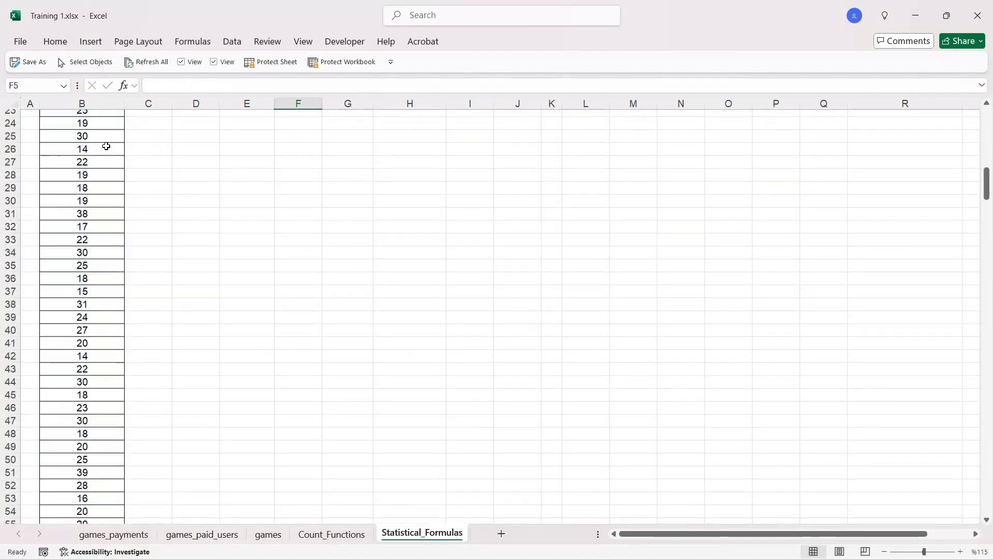
{"action": "key", "text": "Up"}
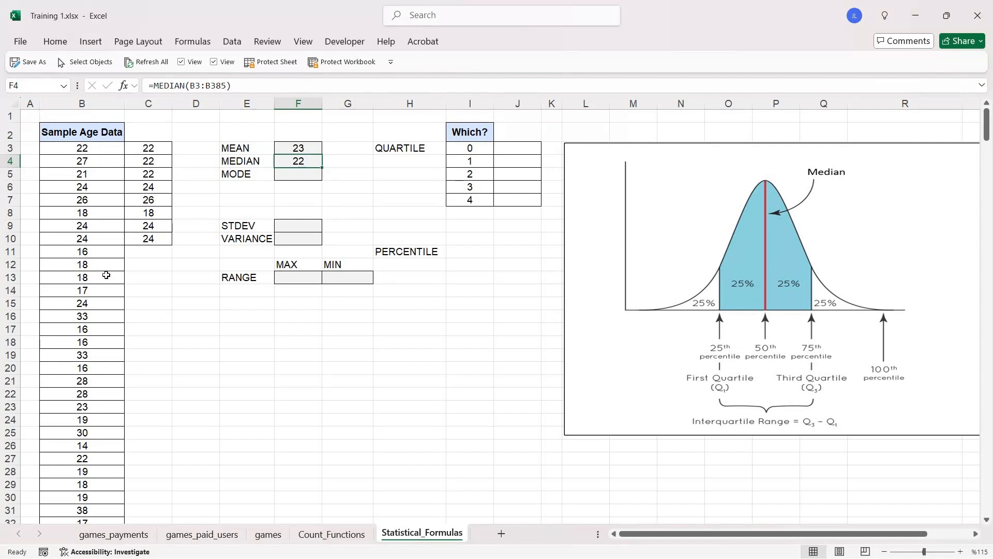
- Calculate the position of the median value in C2 with =(COUNT(B3:B385)+1)/2
{"action": "left_click", "coordinate": [151, 133]}
{"action": "type", "text": "="}
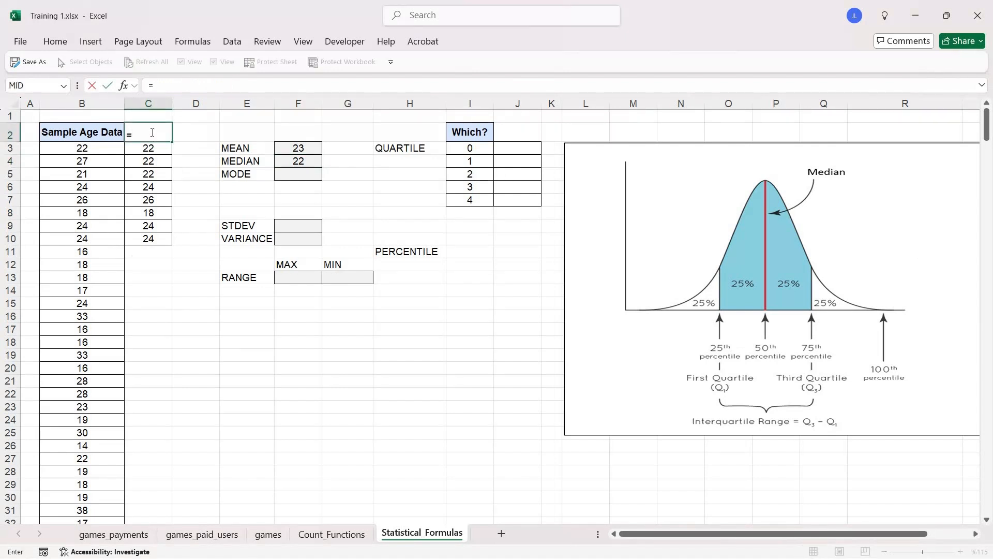
{"action": "type", "text": "(COUN"}
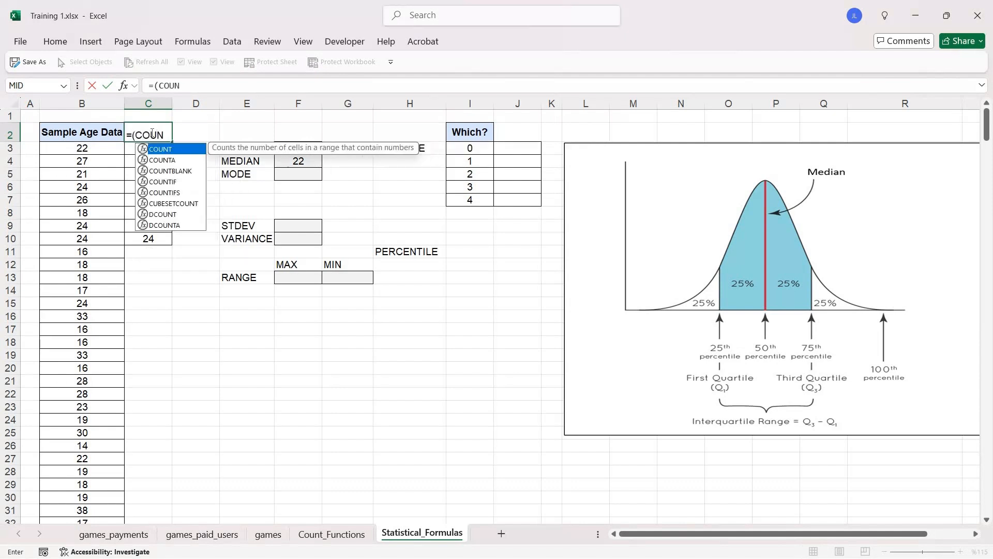
{"action": "type", "text": "T("}
{"action": "left_click", "coordinate": [101, 147]}
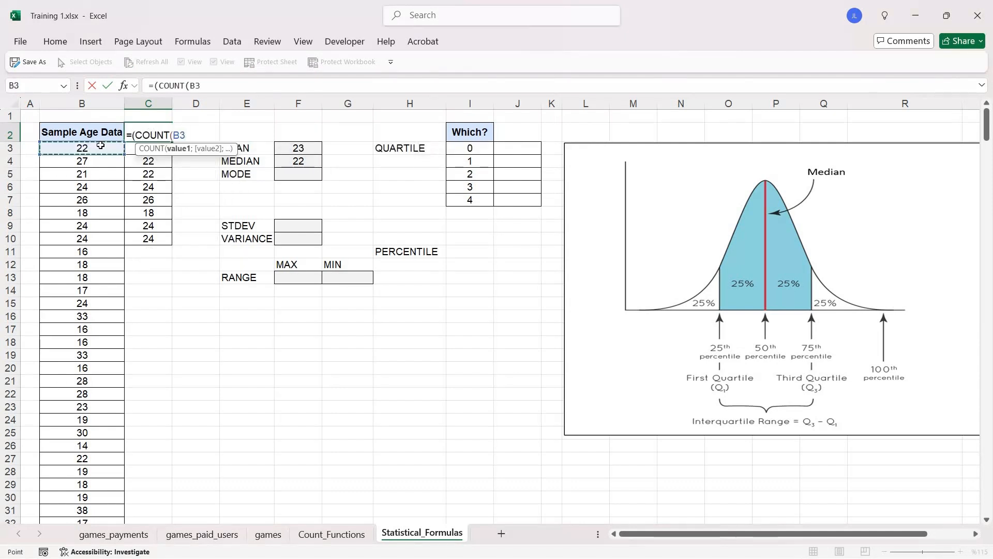
{"action": "key", "text": "ctrl+shift+Down"}
{"action": "type", "text": ")+1"}
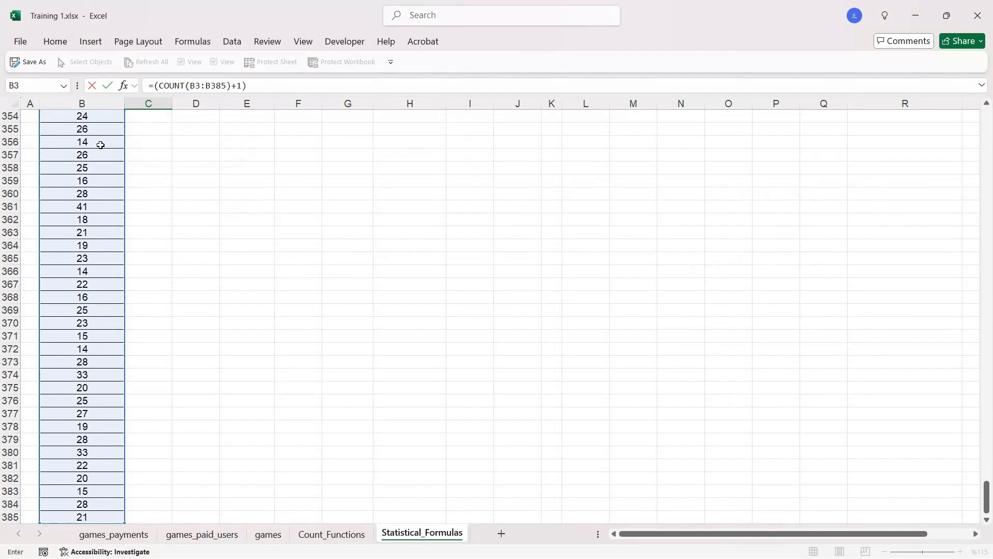
{"action": "type", "text": ")/2"}
{"action": "key", "text": "Return"}
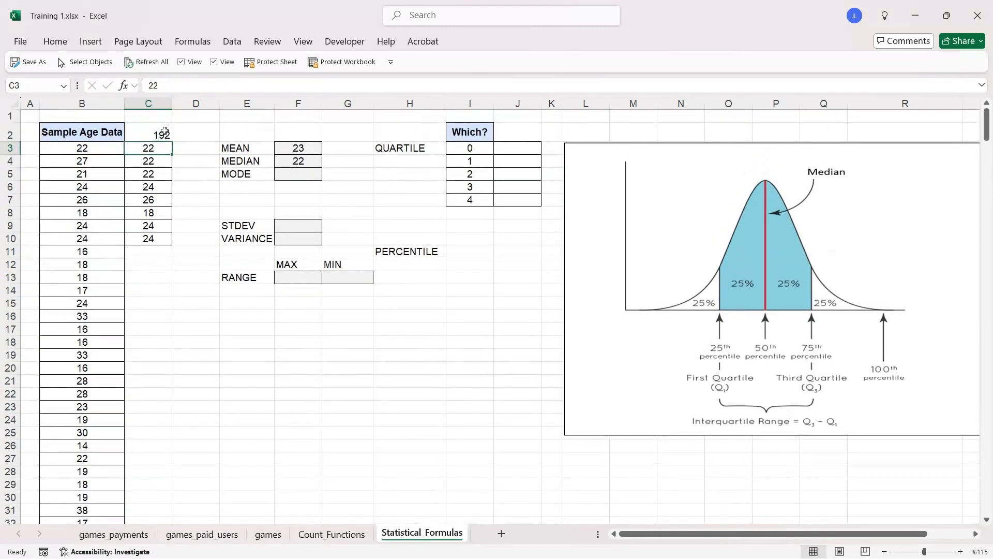
- Examine the sample ages in column B alongside the median position in C2 and the median formula in F4
{"action": "left_click", "coordinate": [162, 133]}
{"action": "left_click", "coordinate": [101, 149]}
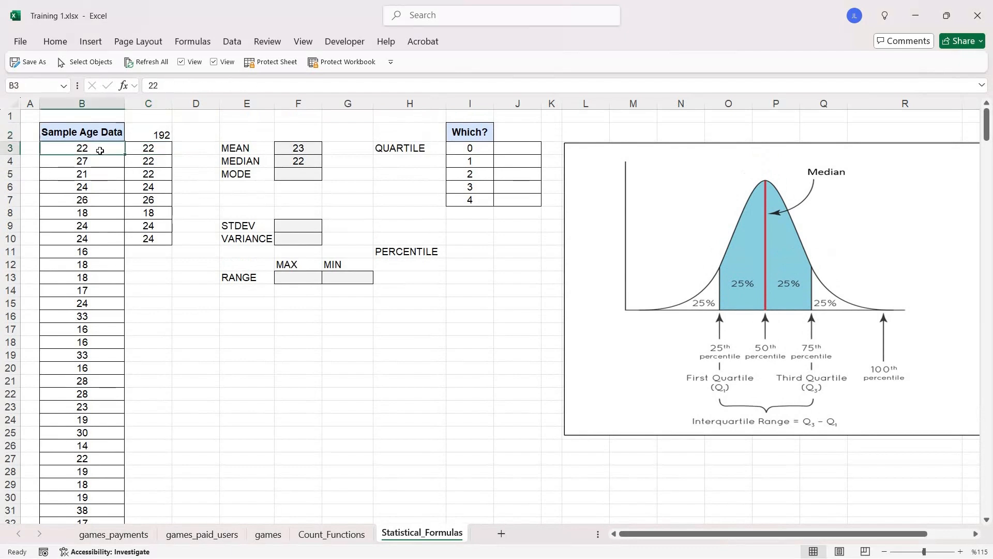
{"action": "key", "text": "ctrl+shift+Down"}
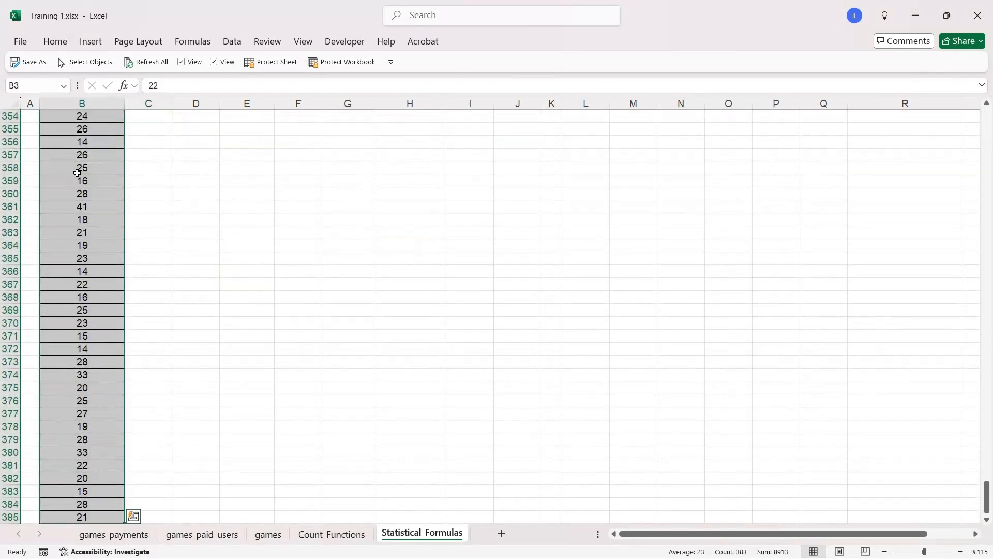
{"action": "key", "text": "ctrl+Home"}
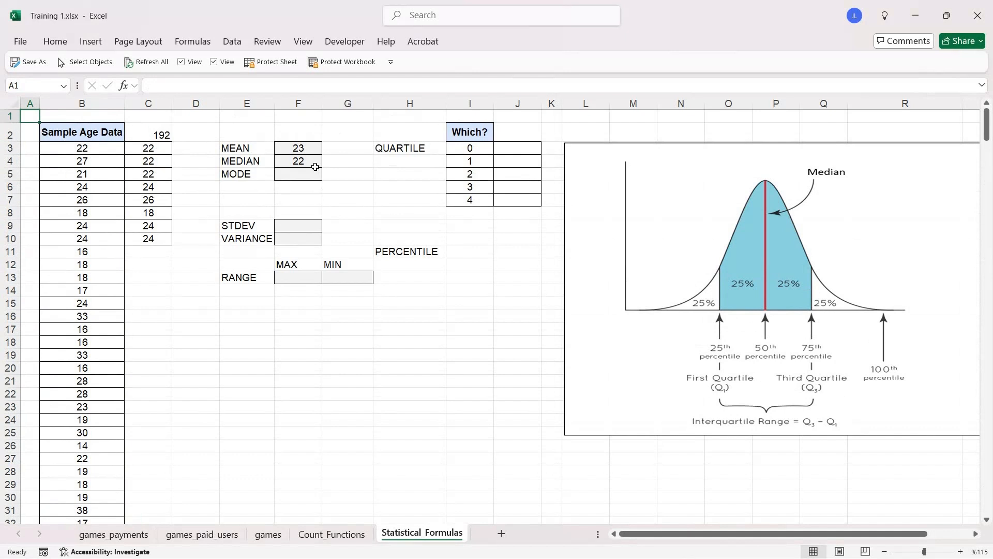
{"action": "left_click_drag", "start_coordinate": [112, 146], "coordinate": [88, 305]}
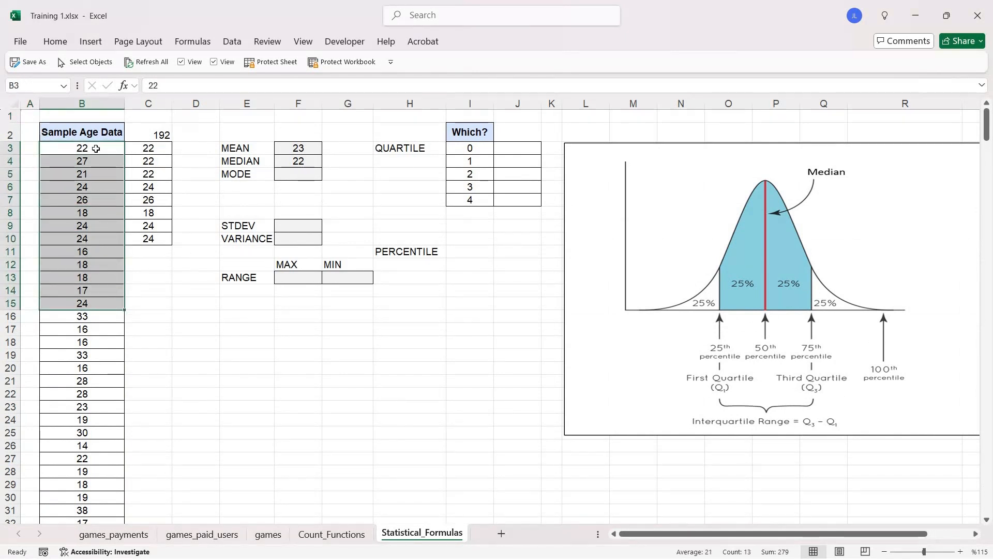
{"action": "left_click_drag", "start_coordinate": [96, 149], "coordinate": [78, 277]}
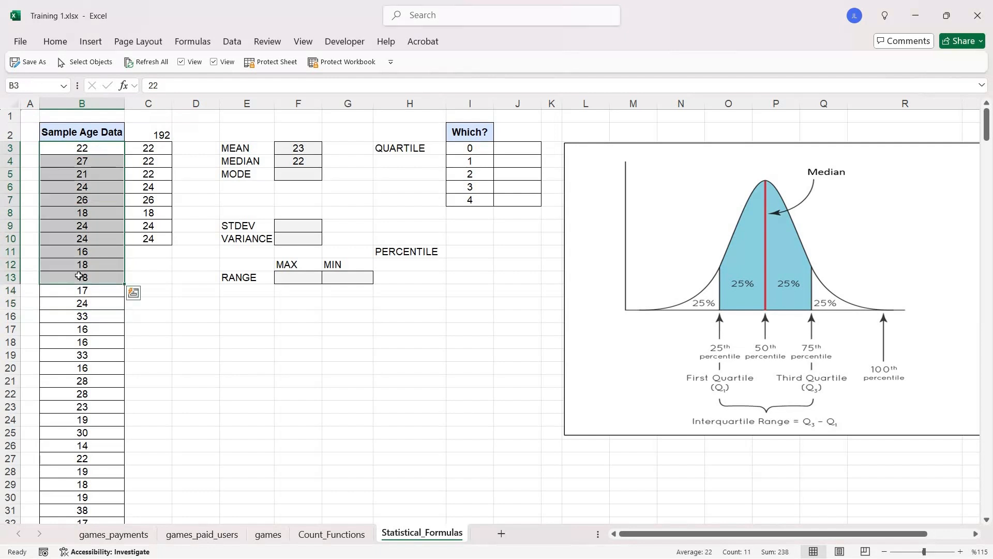
{"action": "left_click", "coordinate": [161, 133]}
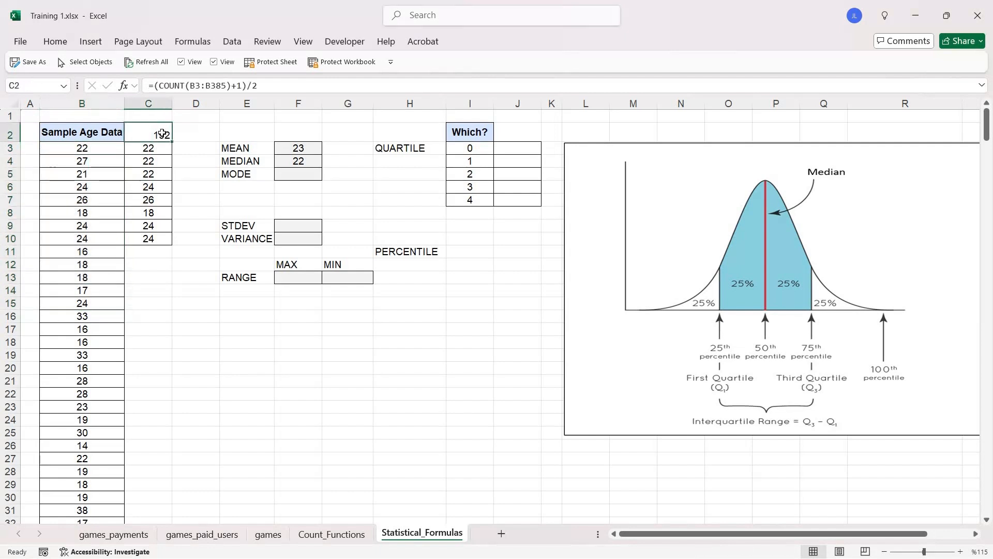
{"action": "left_click", "coordinate": [309, 163]}
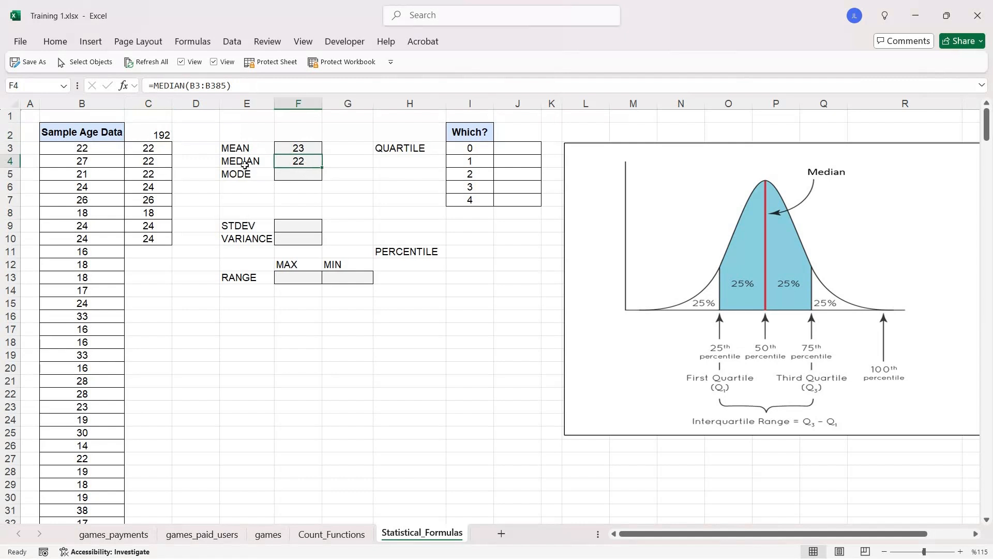
- Clear the median position formula from C2
{"action": "left_click", "coordinate": [162, 134]}
{"action": "key", "text": "Delete"}
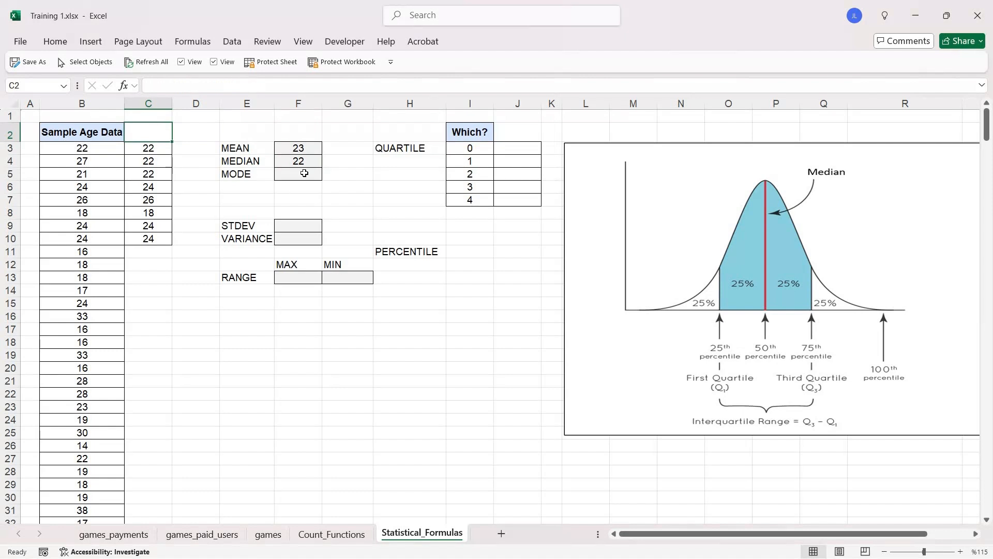
- Calculate the mode of the short age list beside the sample data in F5 with =MODE.SNGL(C3:C10)
{"action": "left_click", "coordinate": [305, 173]}
{"action": "type", "text": "=MODE"}
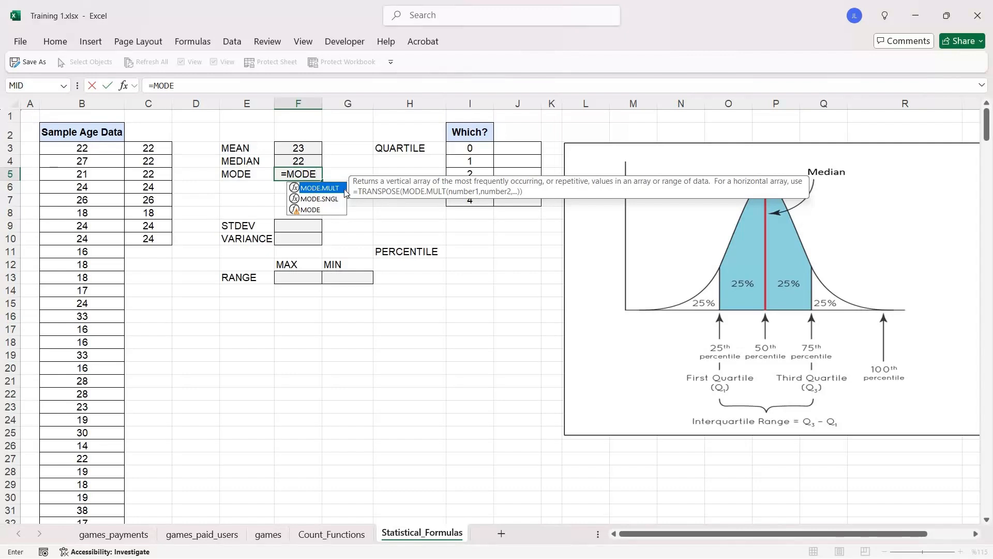
{"action": "key", "text": "Down"}
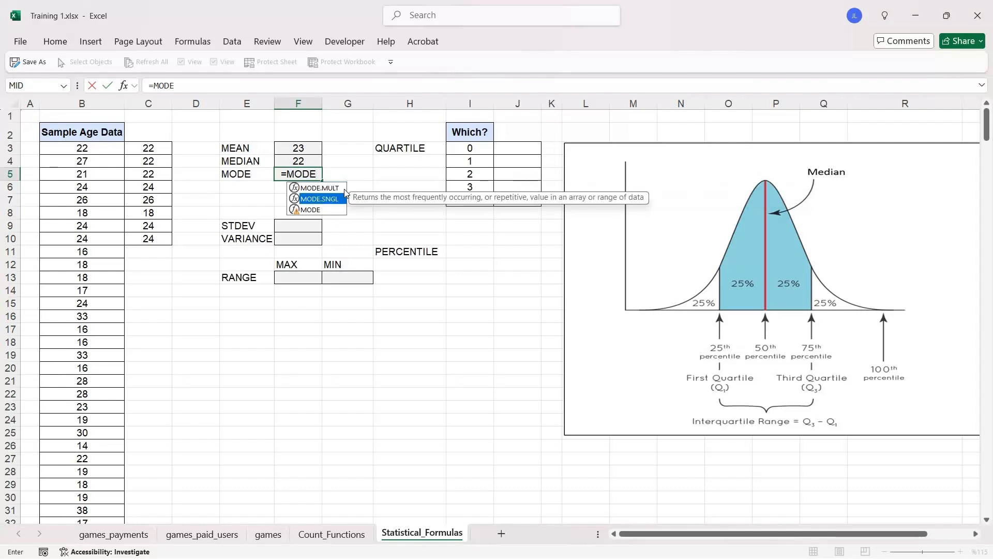
{"action": "key", "text": "Tab"}
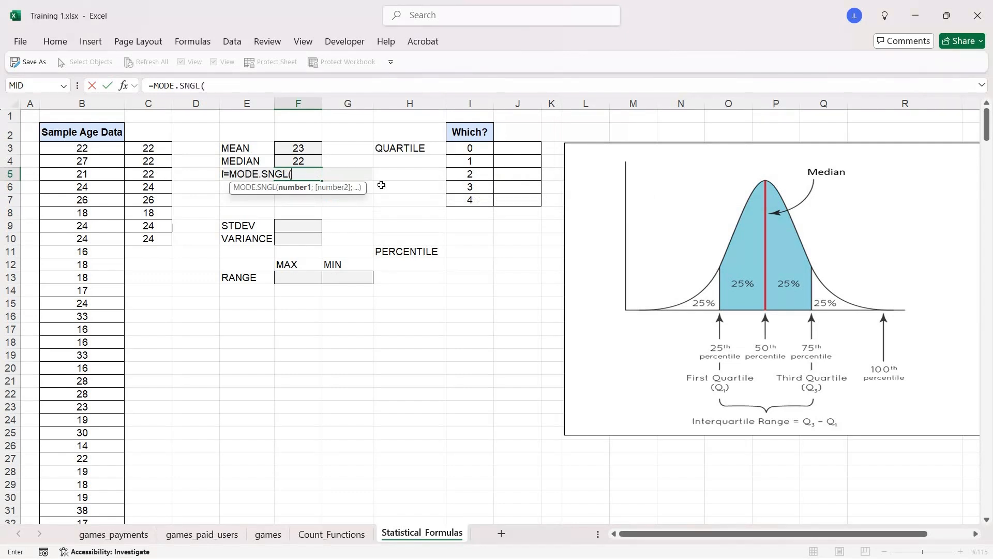
{"action": "left_click_drag", "start_coordinate": [154, 150], "coordinate": [155, 242]}
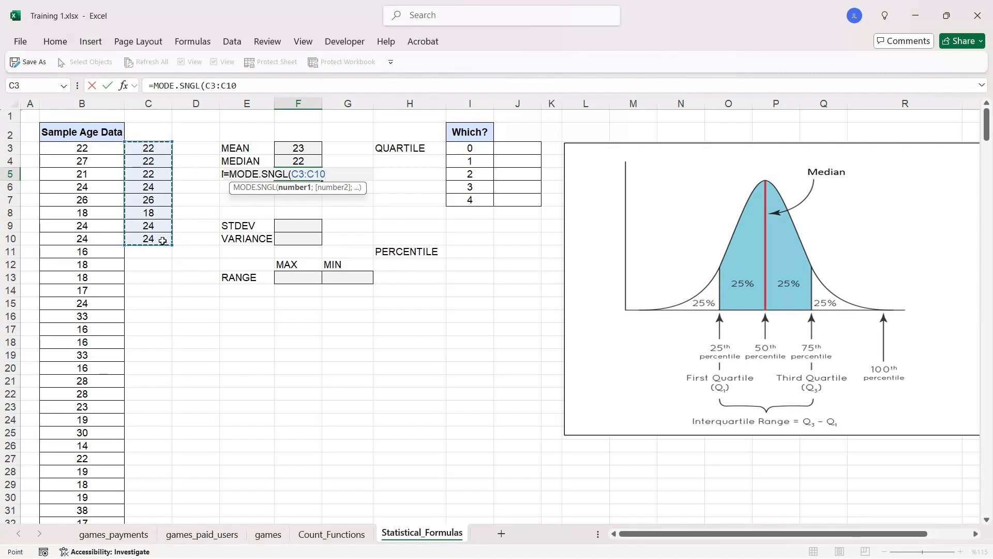
{"action": "type", "text": ")"}
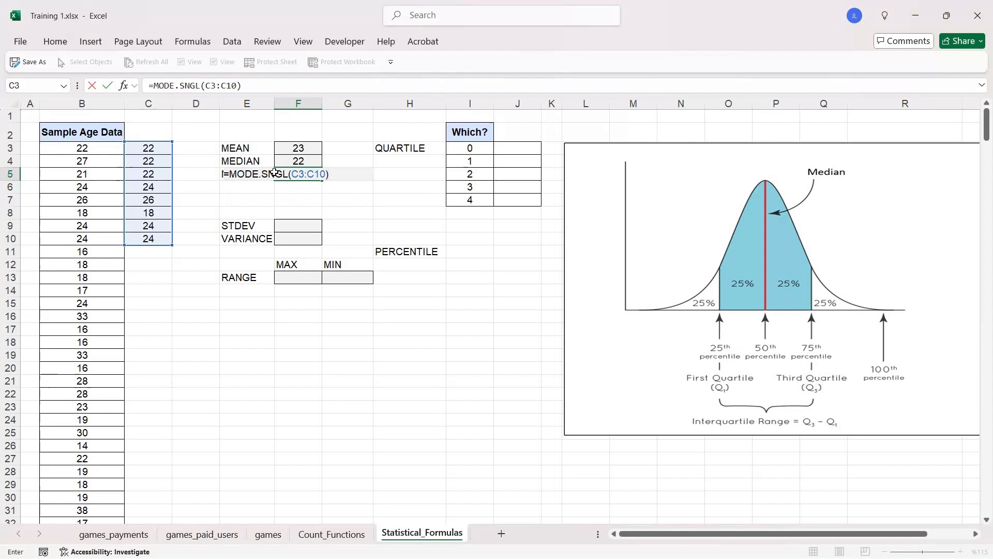
{"action": "key", "text": "Return"}
{"action": "left_click", "coordinate": [310, 176]}
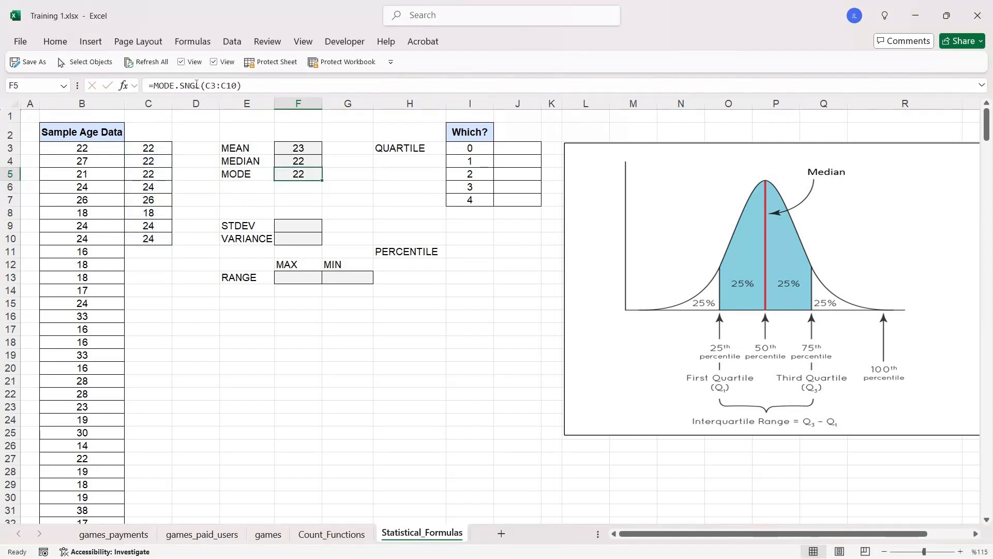
- Replace the mode formula in F5 with =MODE.MULT(C3:C10) to return every mode of the short age list
{"action": "left_click", "coordinate": [157, 150]}
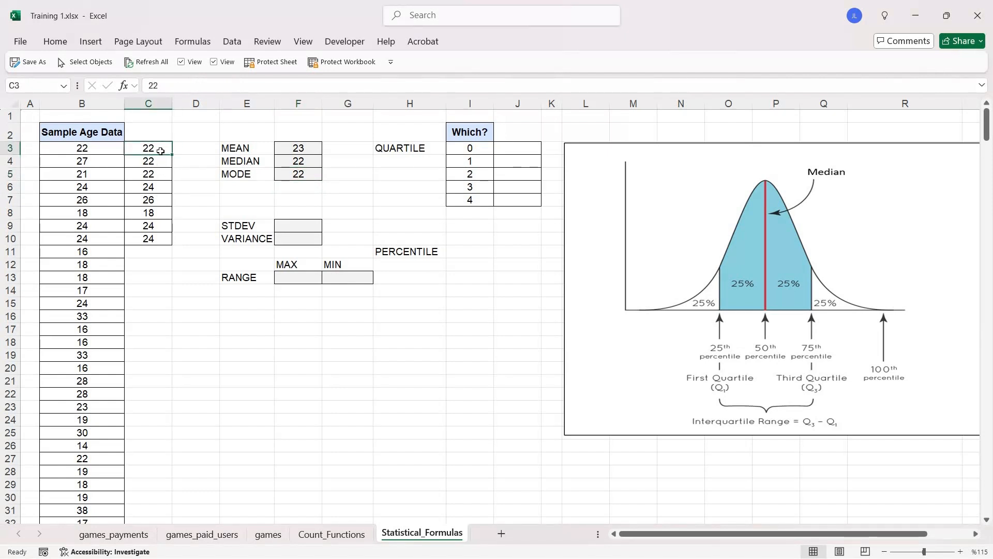
{"action": "left_click_drag", "start_coordinate": [161, 150], "coordinate": [162, 236]}
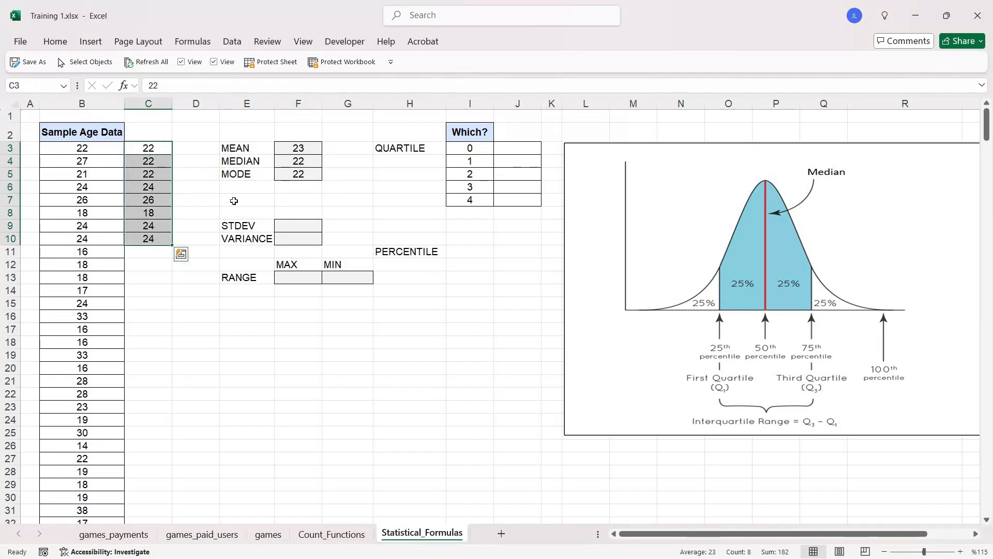
{"action": "left_click", "coordinate": [311, 175]}
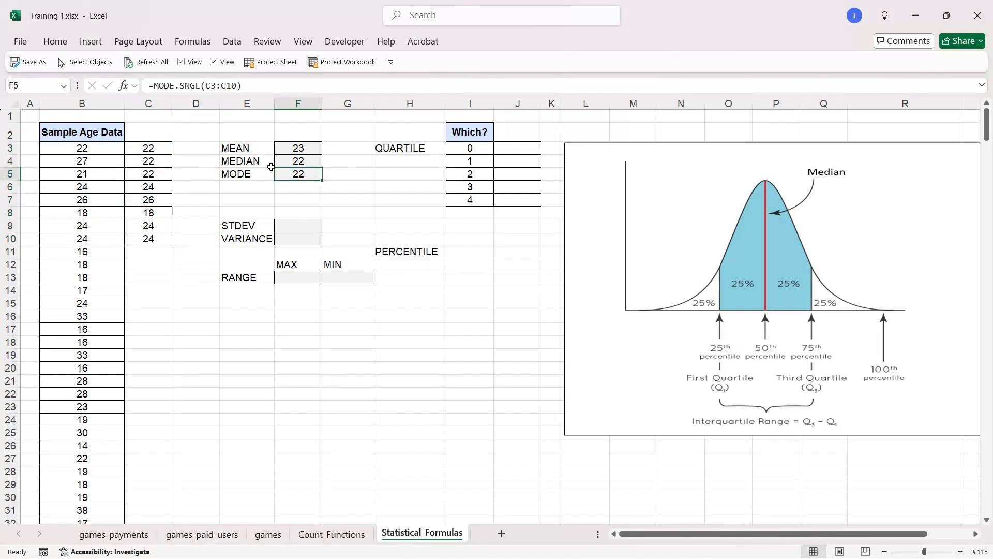
{"action": "key", "text": "Delete"}
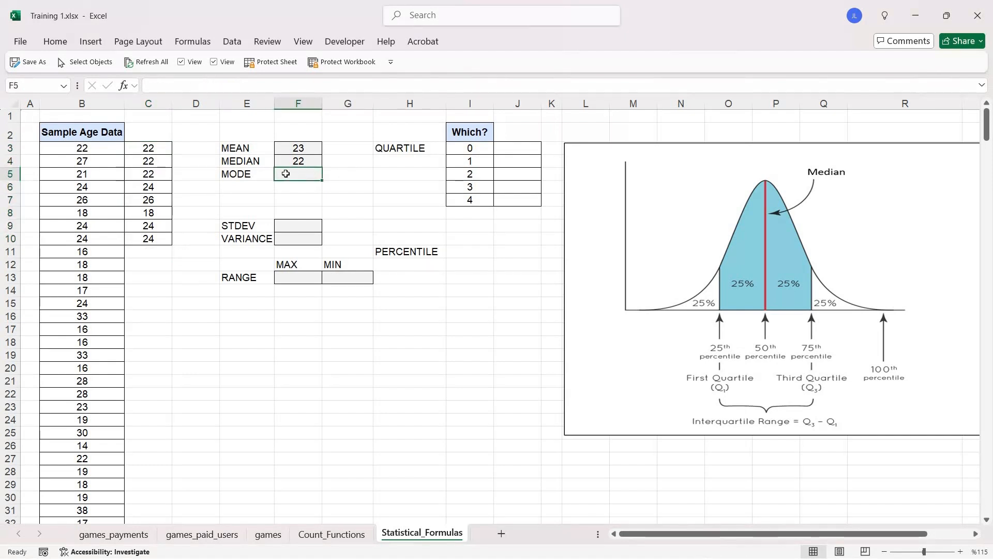
{"action": "type", "text": "=MODE"}
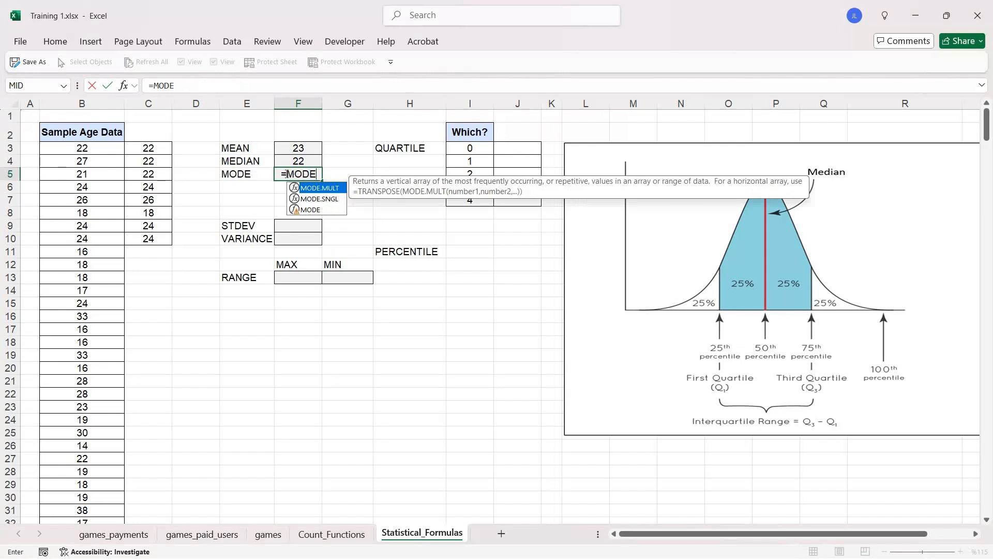
{"action": "key", "text": "Tab"}
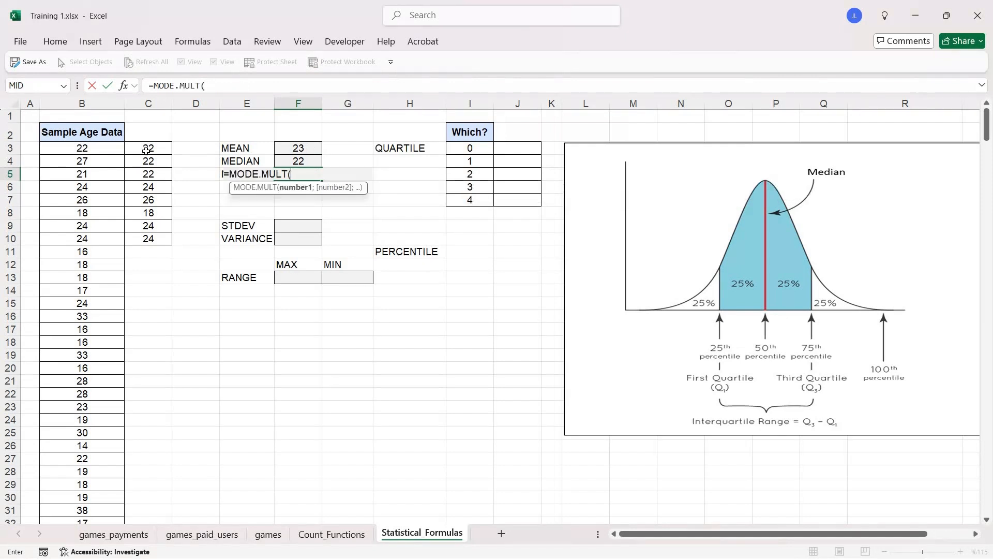
{"action": "left_click_drag", "start_coordinate": [146, 149], "coordinate": [153, 239]}
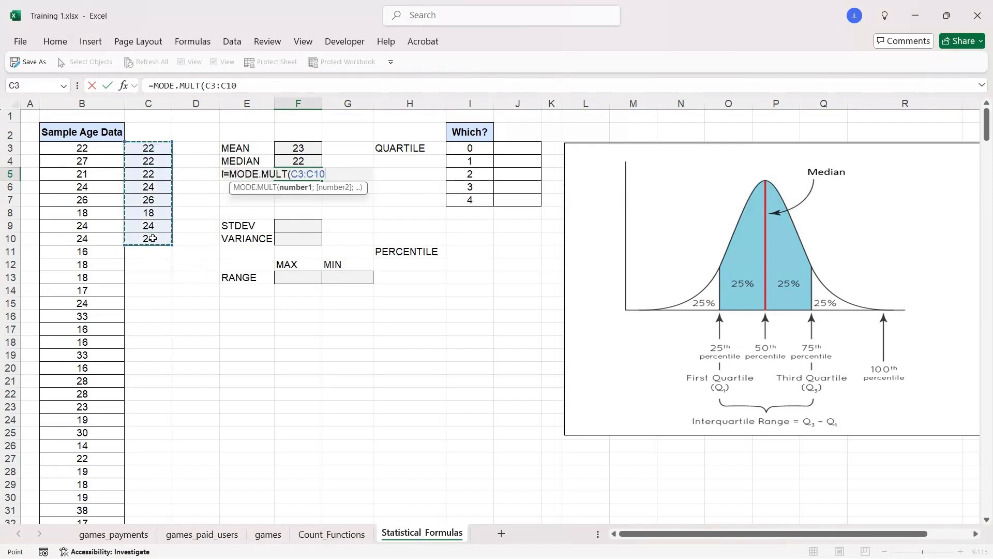
{"action": "key", "text": "Return"}
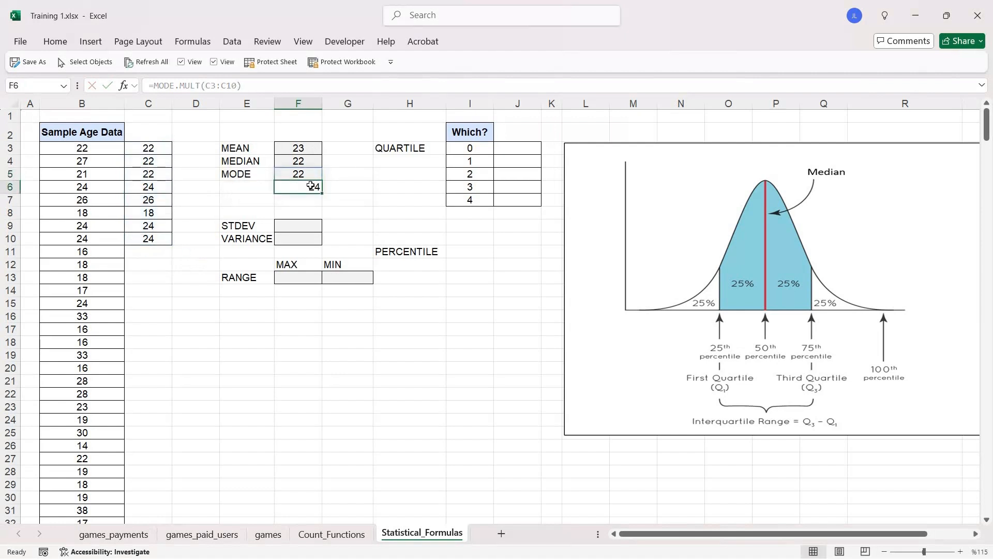
{"action": "left_click", "coordinate": [309, 176]}
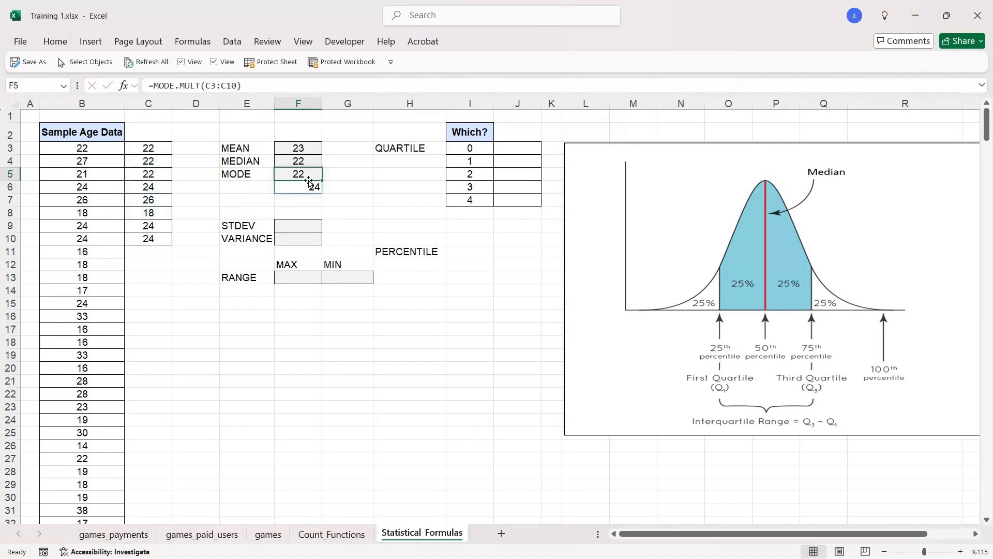
{"action": "left_click", "coordinate": [308, 187]}
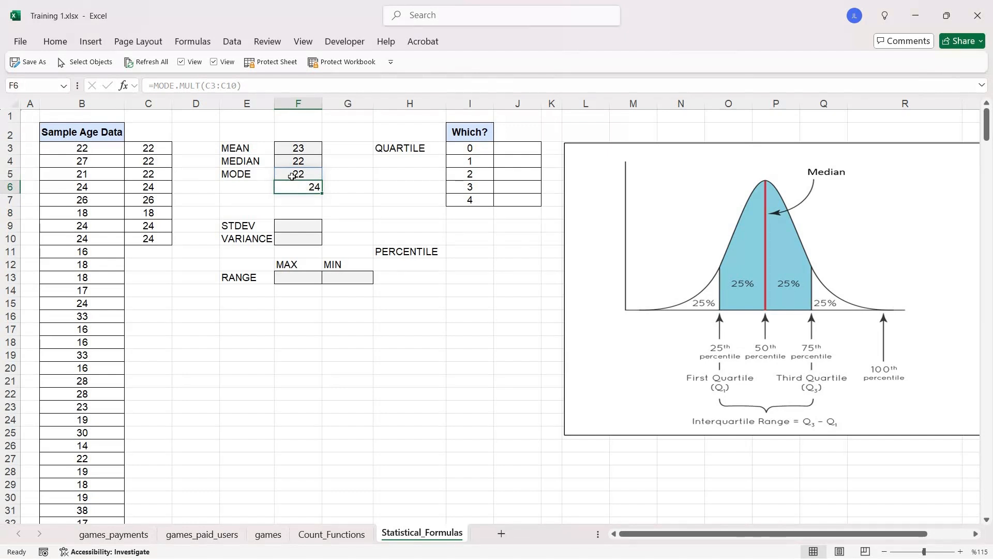
{"action": "left_click_drag", "start_coordinate": [295, 175], "coordinate": [303, 187]}
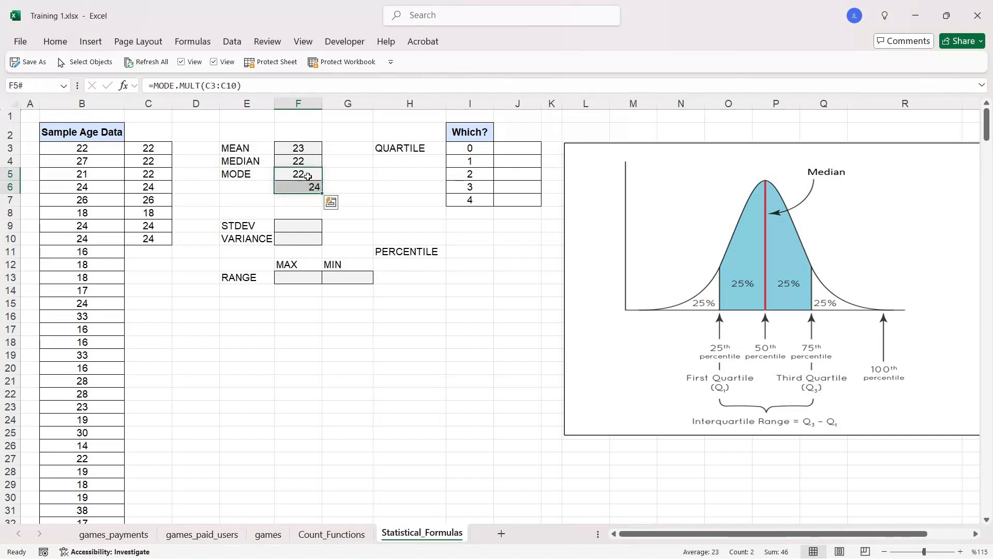
- Change the range of the MODE.MULT formula in F5 to the full sample age data, B3:B385
{"action": "left_click", "coordinate": [308, 176]}
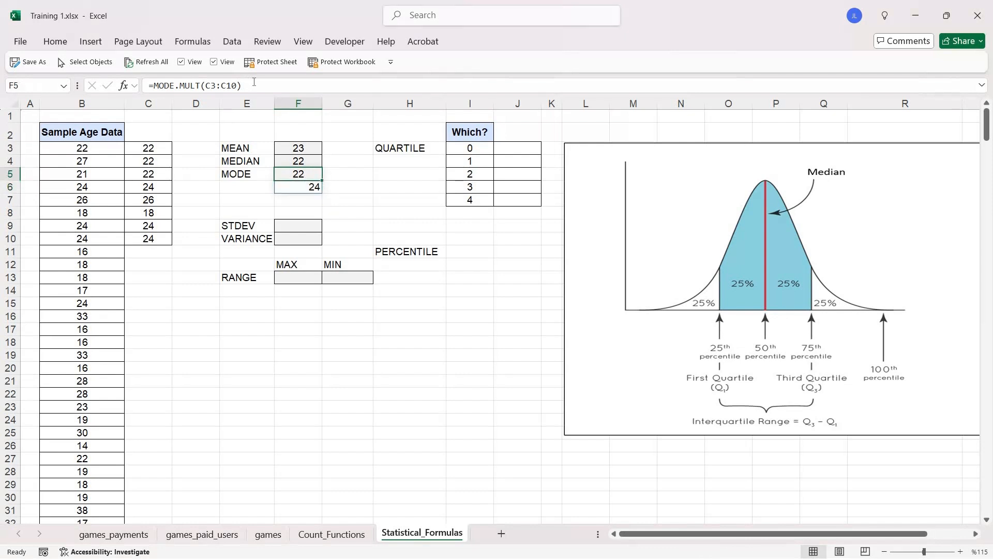
{"action": "left_click_drag", "start_coordinate": [254, 83], "coordinate": [207, 83]}
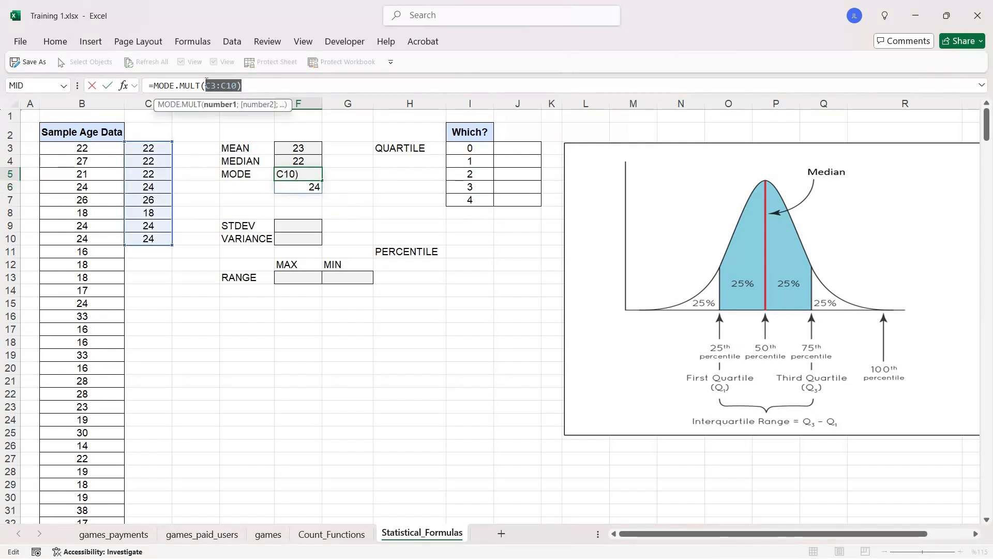
{"action": "key", "text": "BackSpace"}
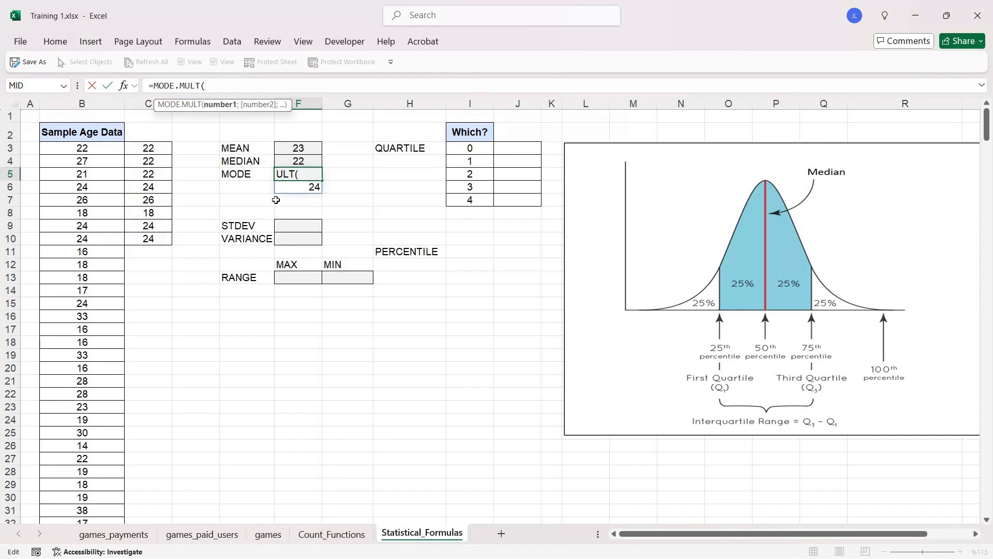
{"action": "left_click", "coordinate": [107, 149]}
{"action": "key", "text": "ctrl+shift+Down"}
{"action": "type", "text": ")"}
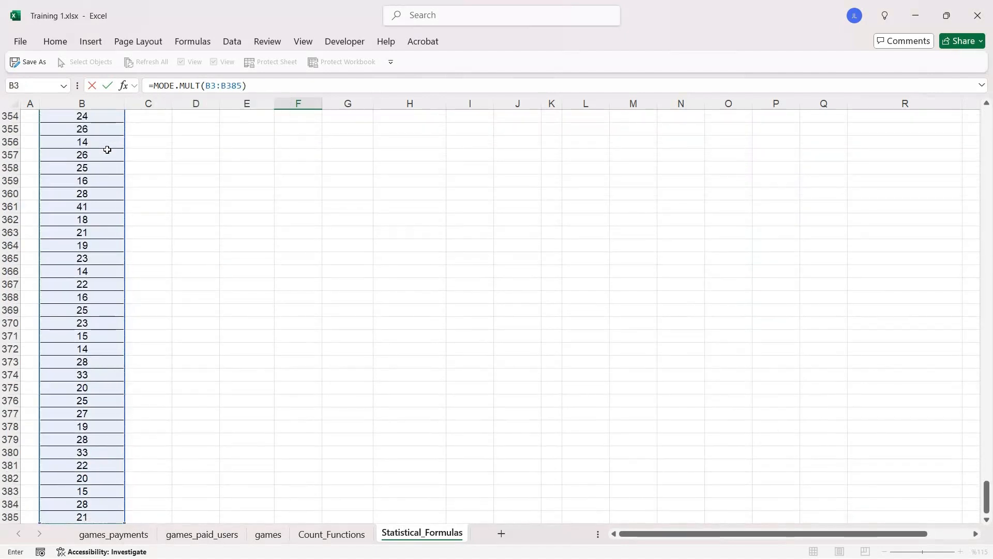
{"action": "key", "text": "Return"}
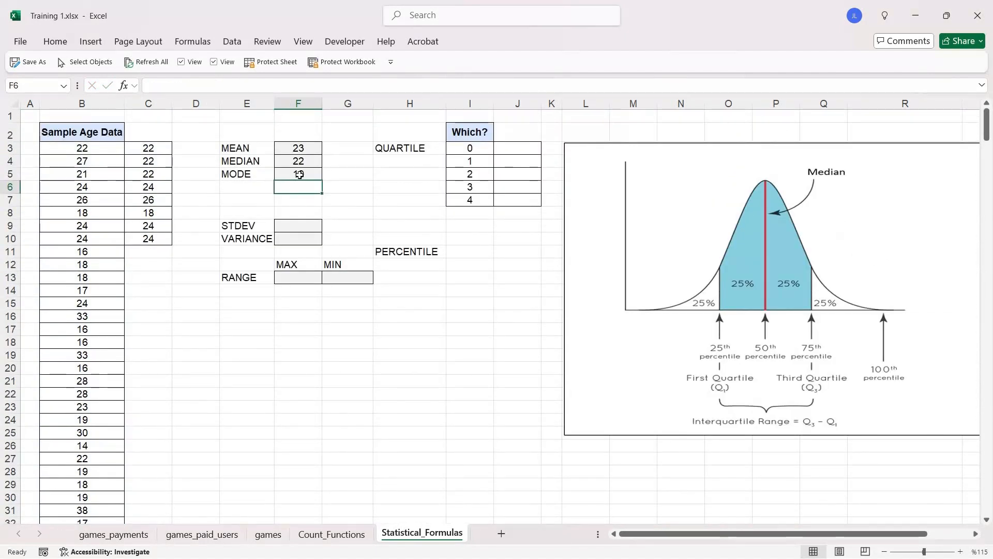
{"action": "key", "text": "Up"}
{"action": "left_click", "coordinate": [381, 176]}
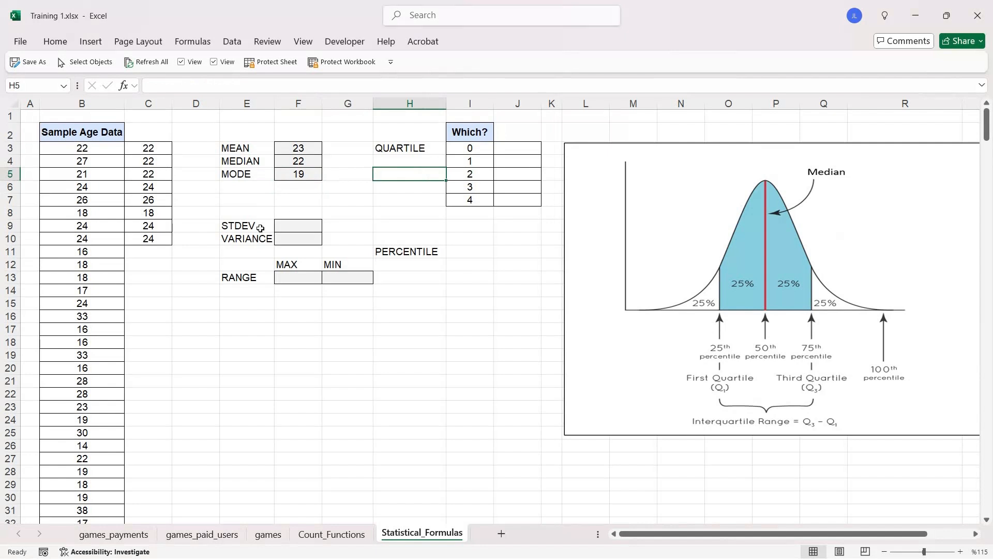
- Calculate the sample standard deviation of the age data in F9 with =STDEV.S(B3:B385)
{"action": "left_click_drag", "start_coordinate": [261, 226], "coordinate": [259, 278]}
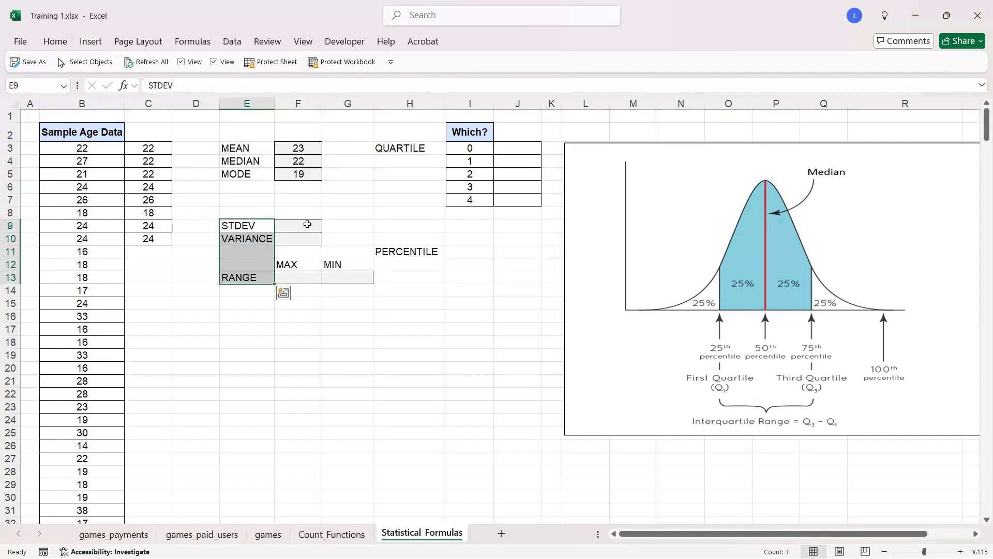
{"action": "left_click", "coordinate": [307, 224]}
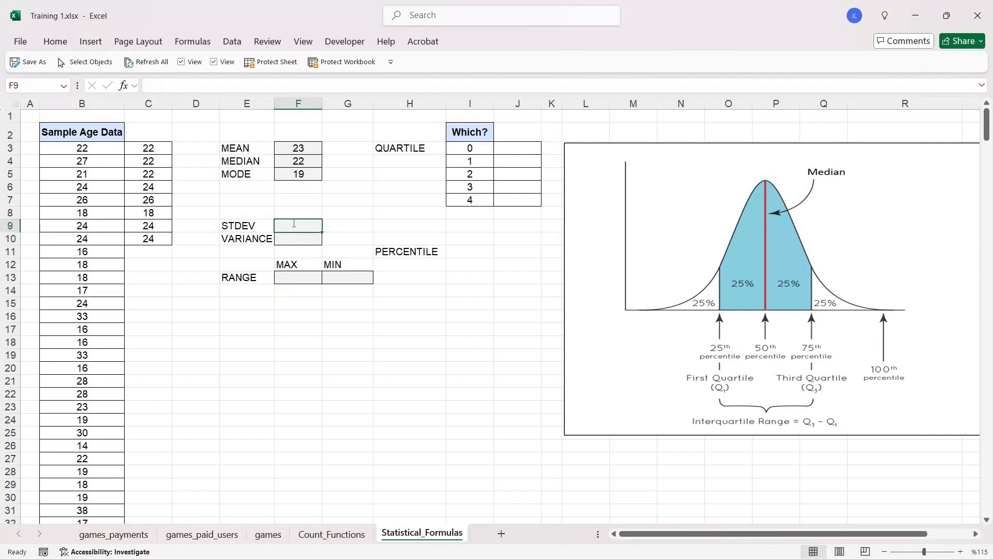
{"action": "type", "text": "=S"}
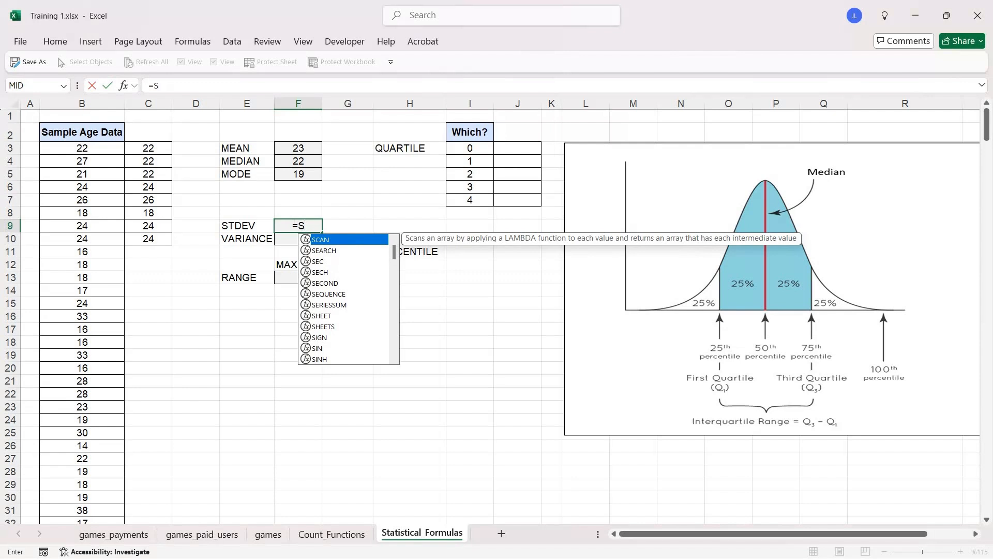
{"action": "key", "text": "BackSpace"}
{"action": "type", "text": "ST"}
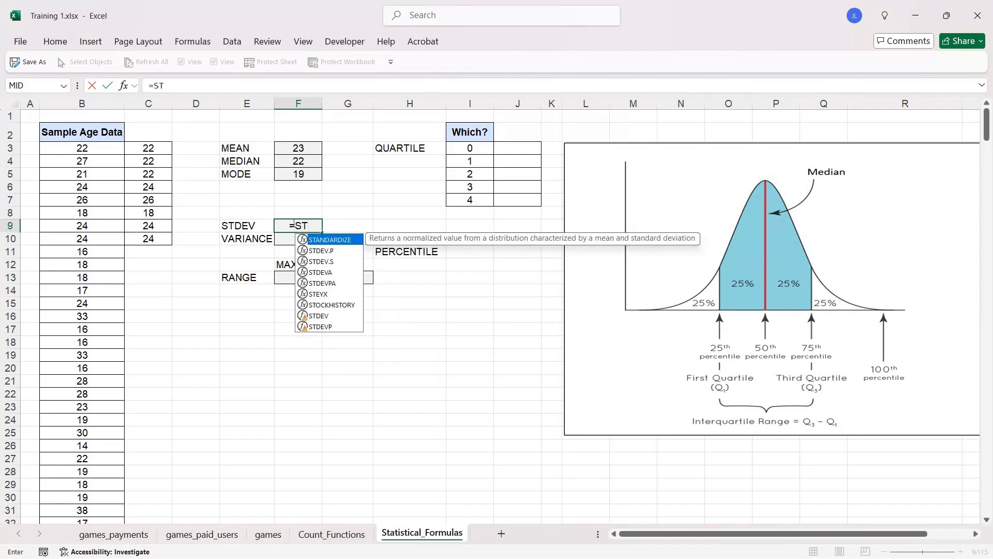
{"action": "type", "text": "D"}
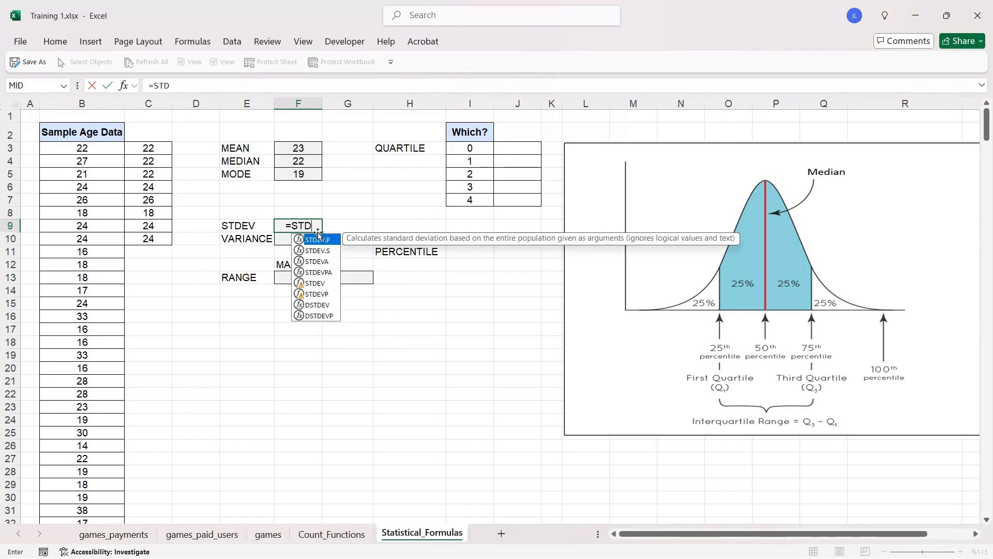
{"action": "key", "text": "Down"}
{"action": "key", "text": "Tab"}
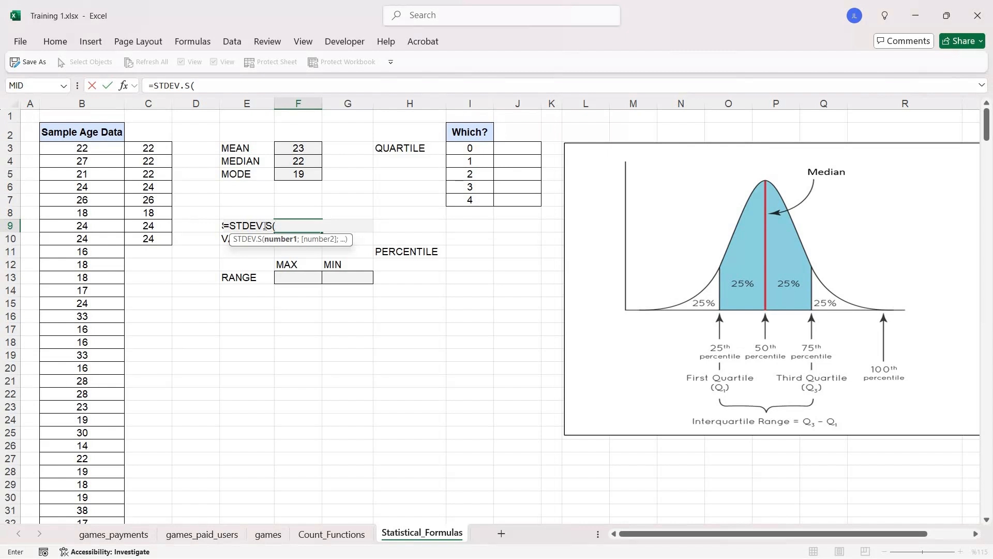
{"action": "key", "text": "BackSpace"}
{"action": "key", "text": "BackSpace"}
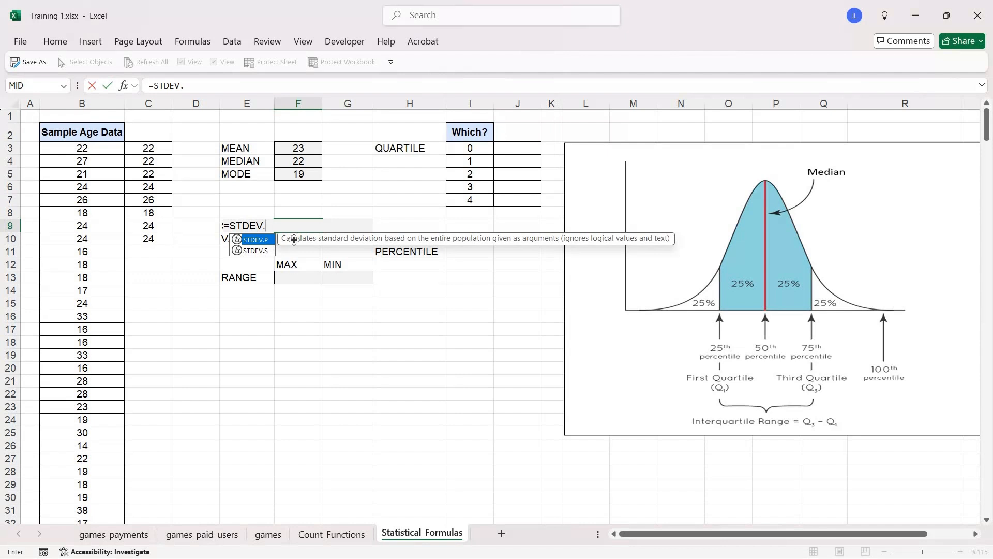
{"action": "type", "text": "S"}
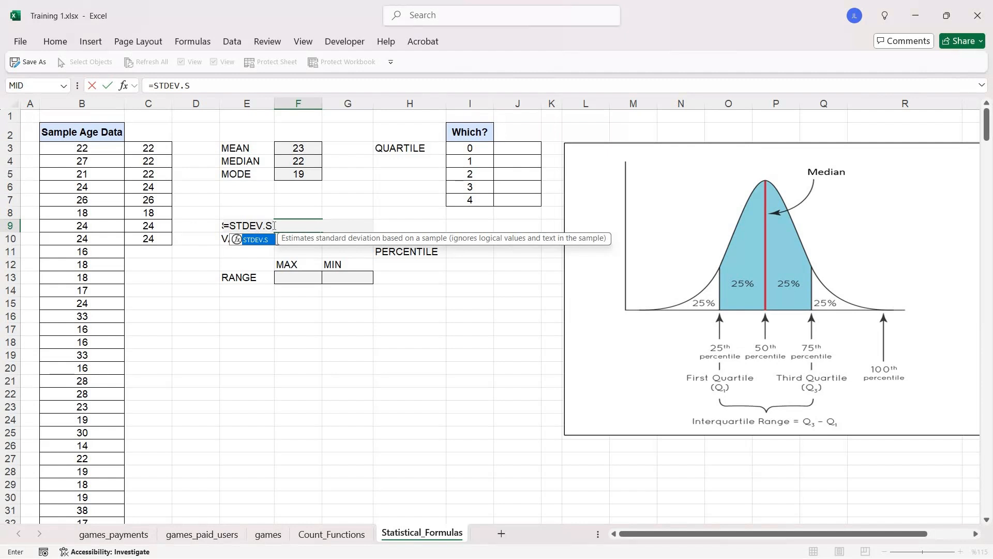
{"action": "type", "text": "("}
{"action": "left_click", "coordinate": [95, 149]}
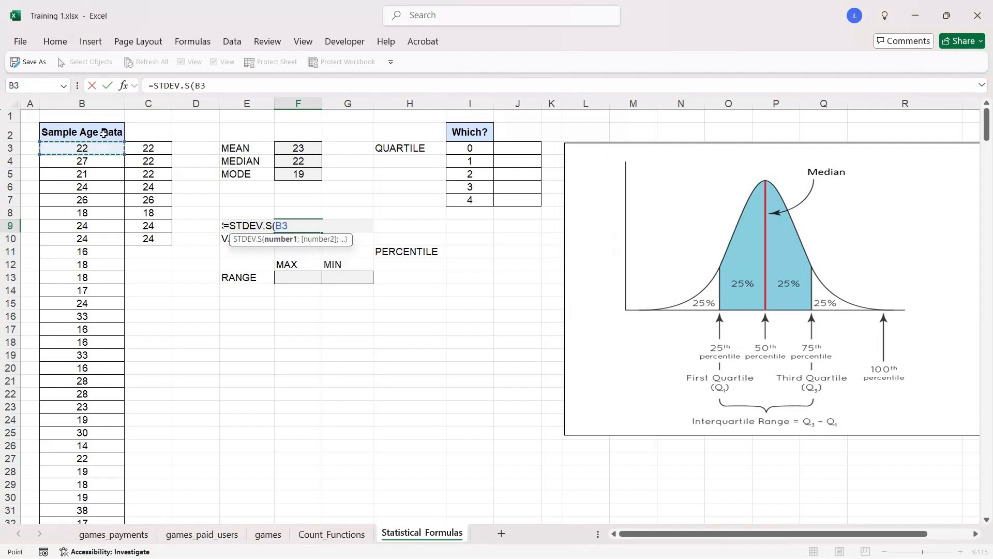
{"action": "key", "text": "ctrl+shift+Down"}
{"action": "type", "text": ")"}
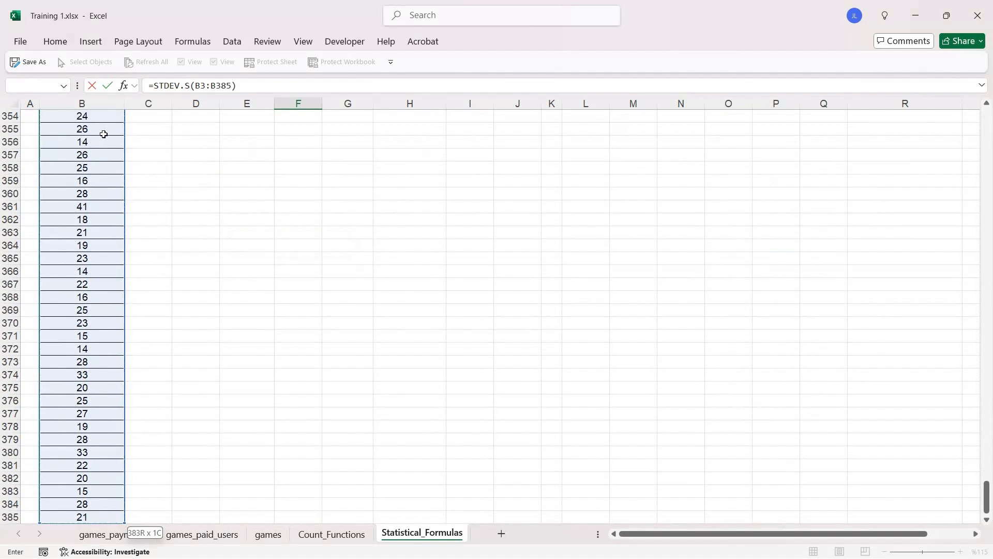
{"action": "key", "text": "Return"}
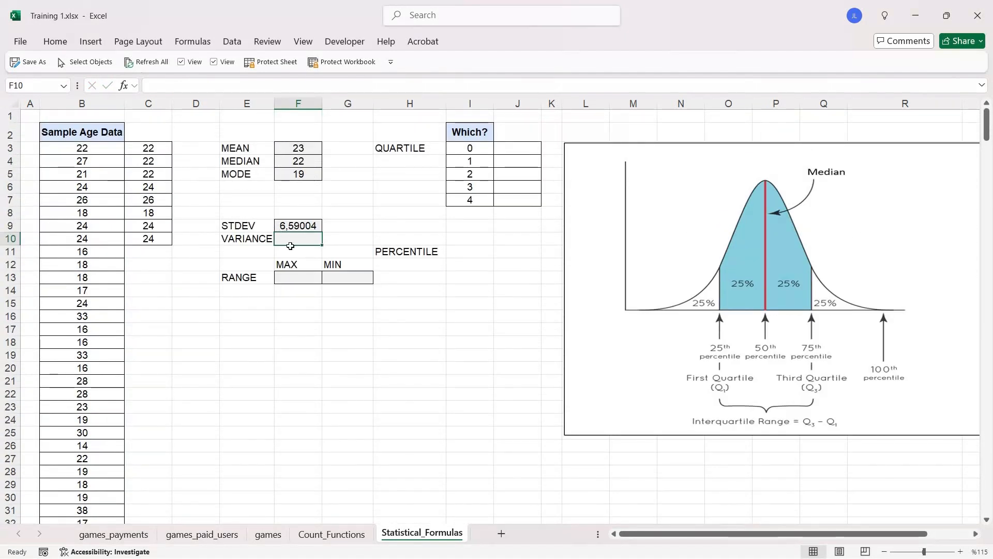
{"action": "key", "text": "Up"}
- Calculate the sample variance of the age data in F10 with =VAR.S(B3:B385)
{"action": "left_click", "coordinate": [300, 237]}
{"action": "type", "text": "=VAR"}
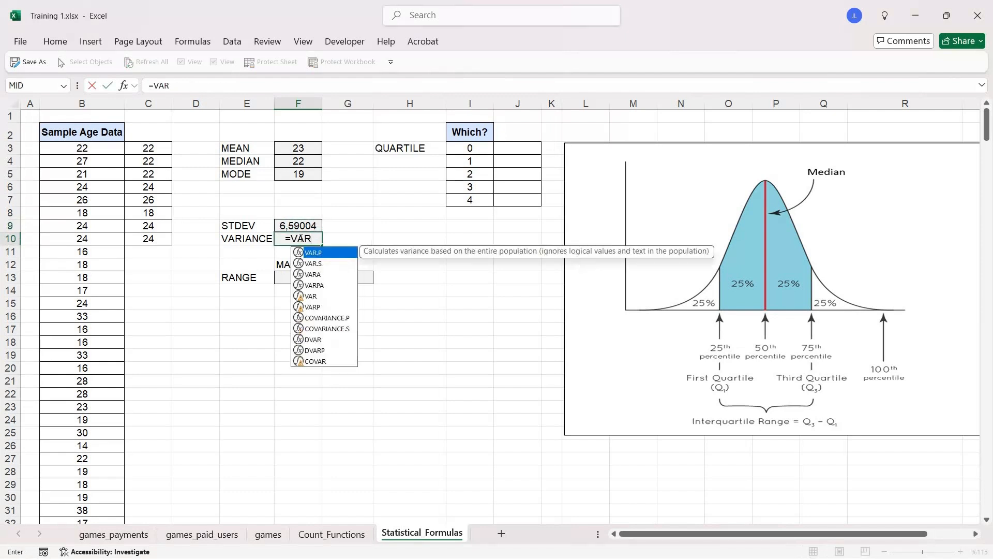
{"action": "key", "text": "Down"}
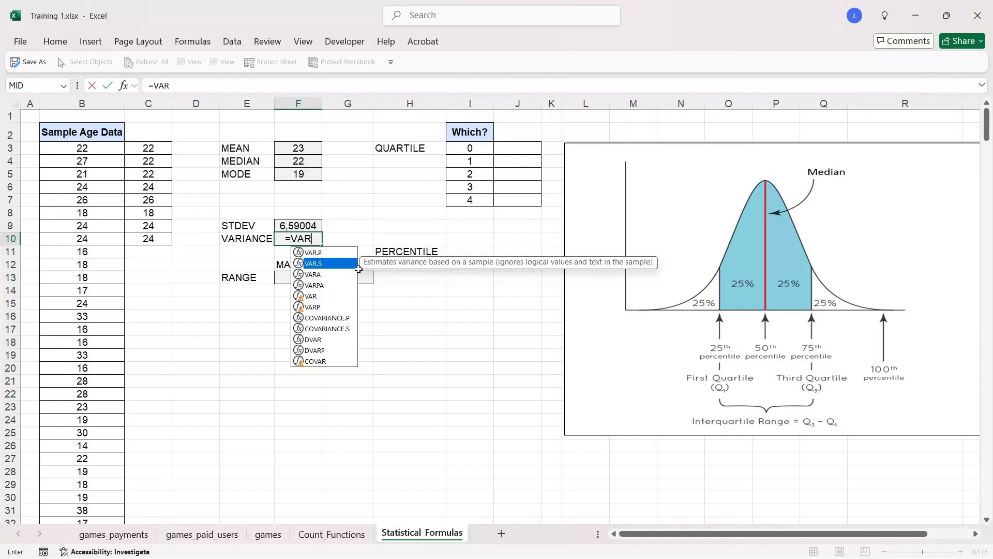
{"action": "double_click", "coordinate": [325, 268]}
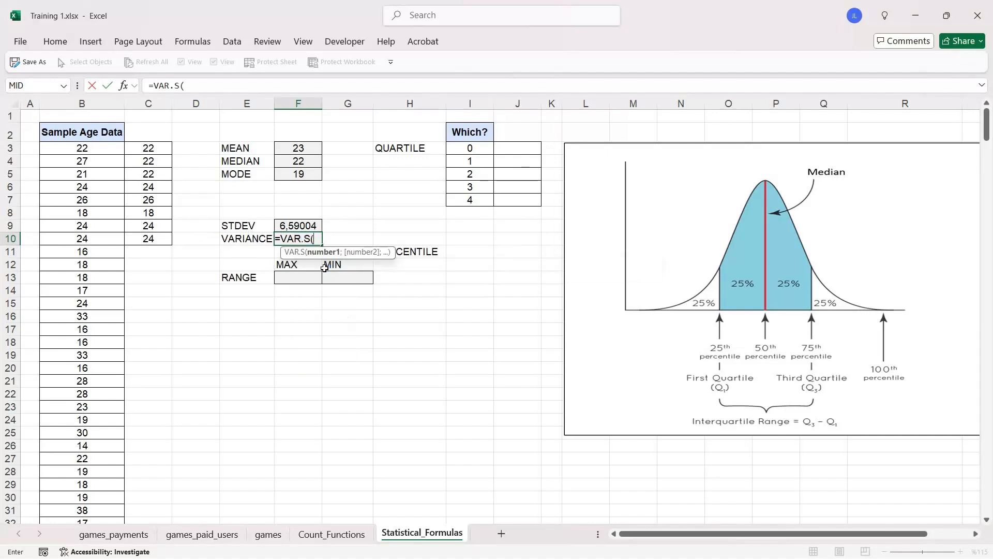
{"action": "left_click", "coordinate": [100, 147]}
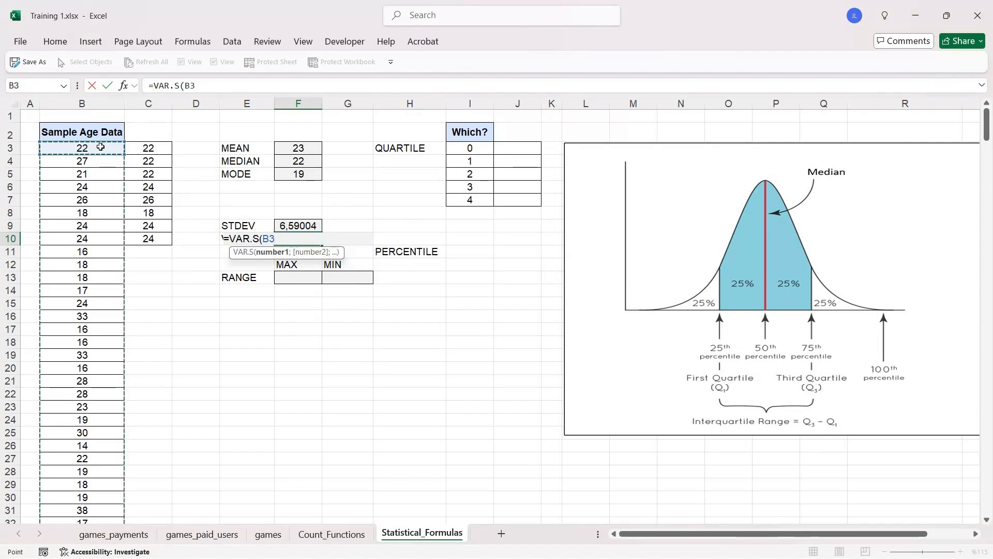
{"action": "key", "text": "ctrl+shift+Down"}
{"action": "type", "text": ")"}
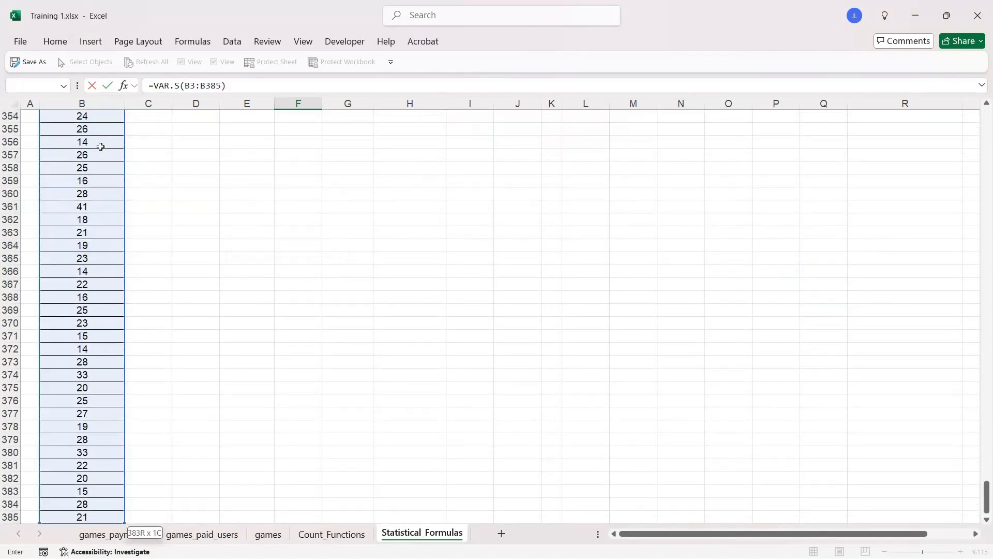
{"action": "key", "text": "Return"}
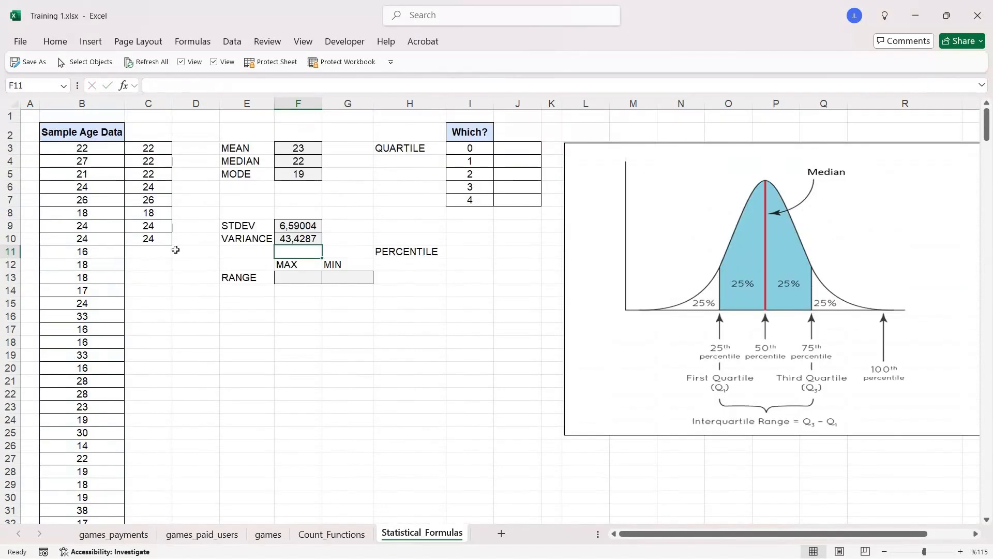
{"action": "left_click", "coordinate": [294, 342]}
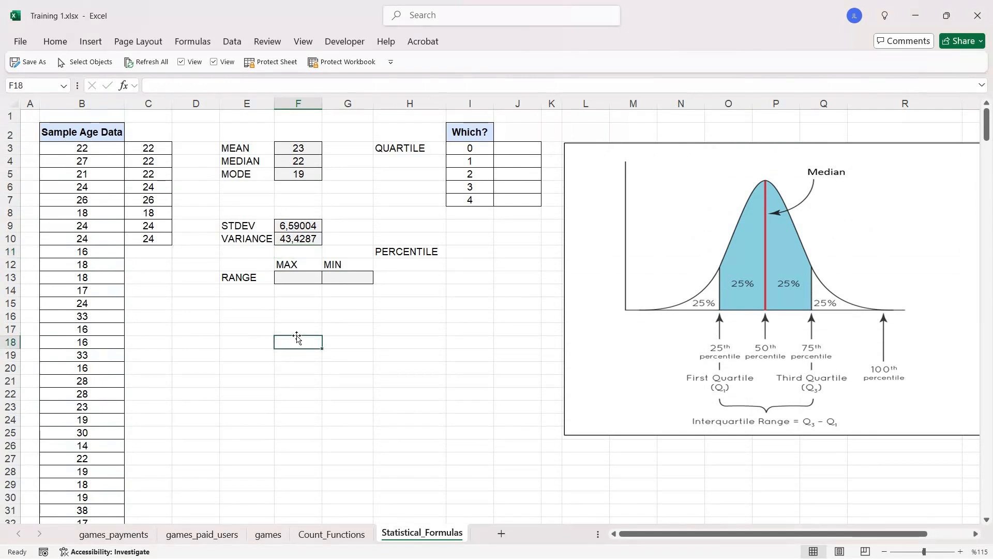
- Calculate the maximum of the sample age data in F13 with =MAX(B3:B385)
{"action": "left_click", "coordinate": [299, 280]}
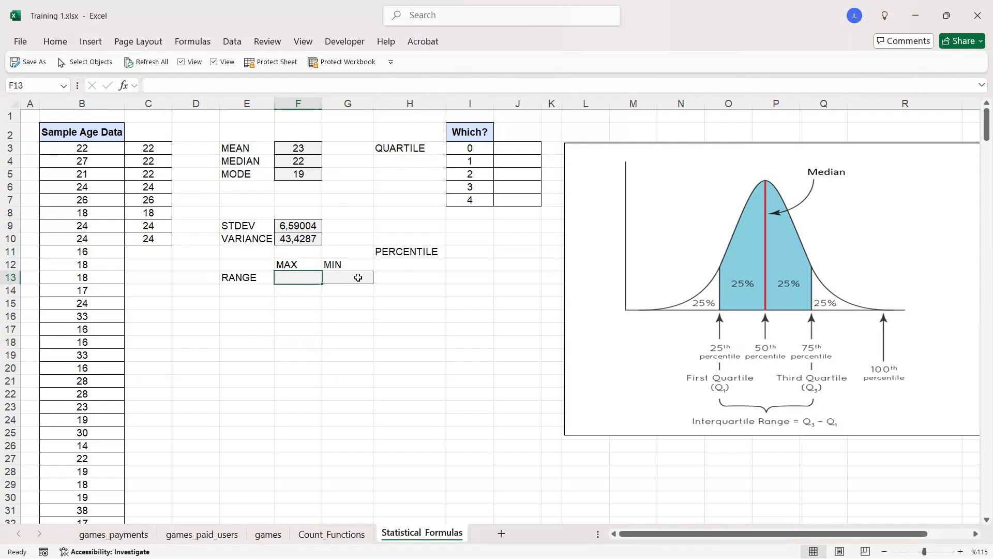
{"action": "key", "text": "Right"}
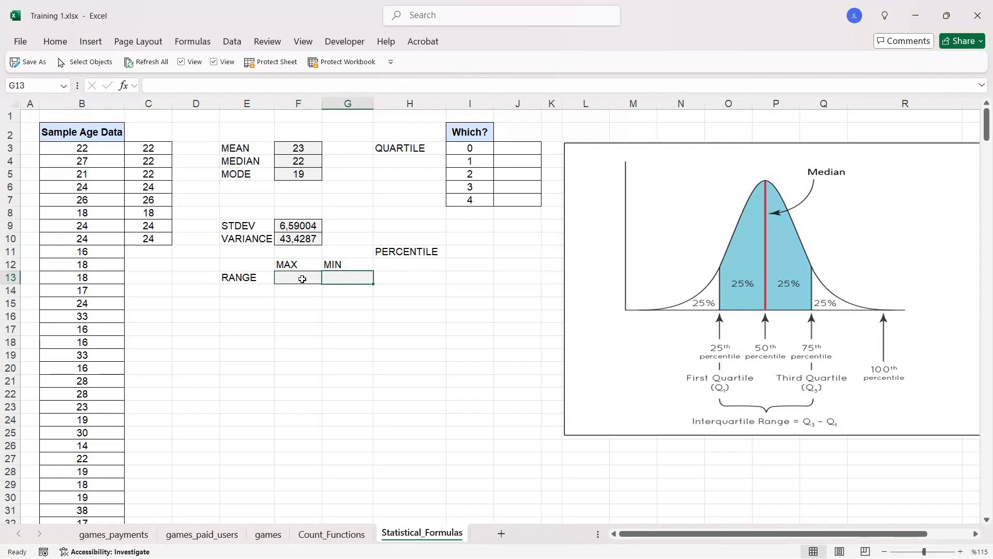
{"action": "left_click", "coordinate": [303, 279]}
{"action": "type", "text": "=MAX("}
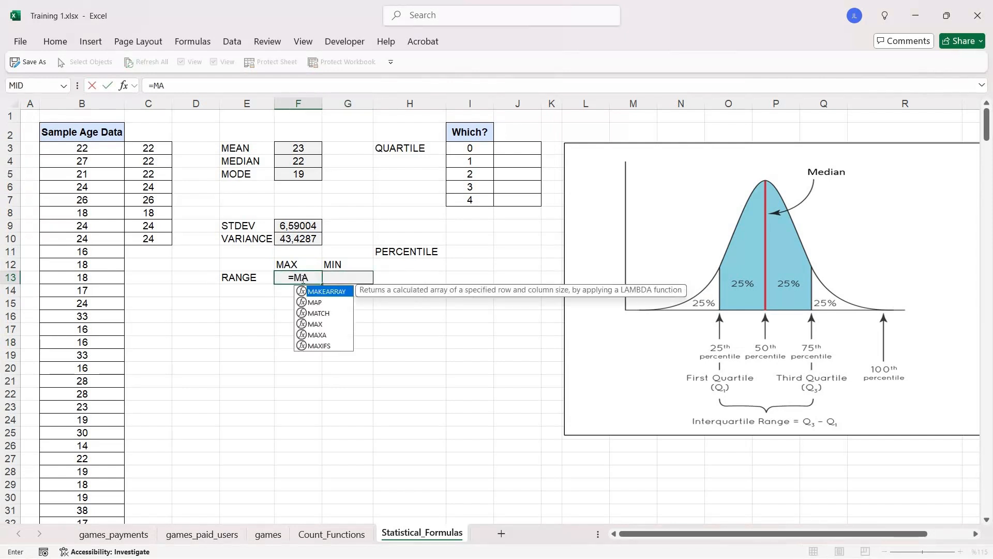
{"action": "left_click", "coordinate": [101, 151]}
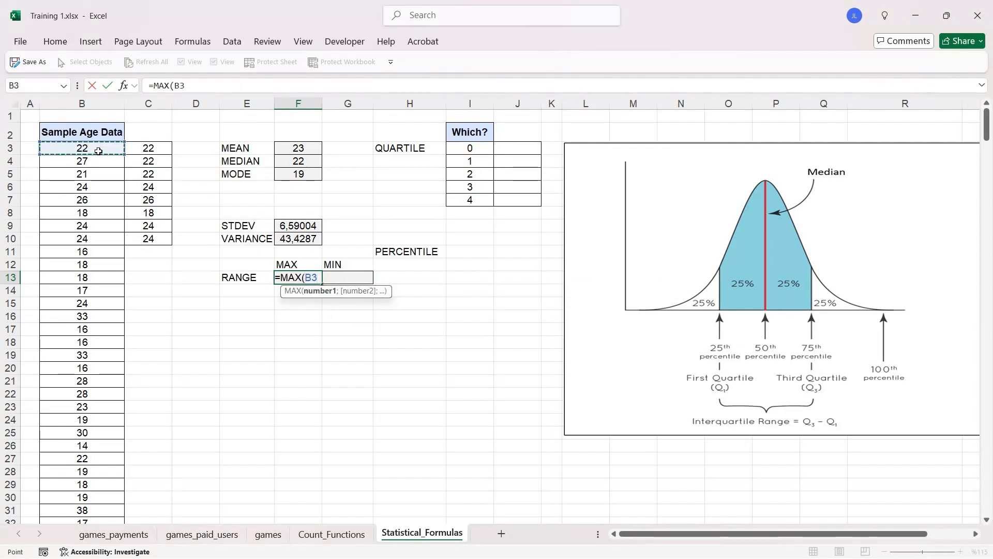
{"action": "key", "text": "ctrl+shift+Down"}
{"action": "type", "text": ")"}
{"action": "key", "text": "Return"}
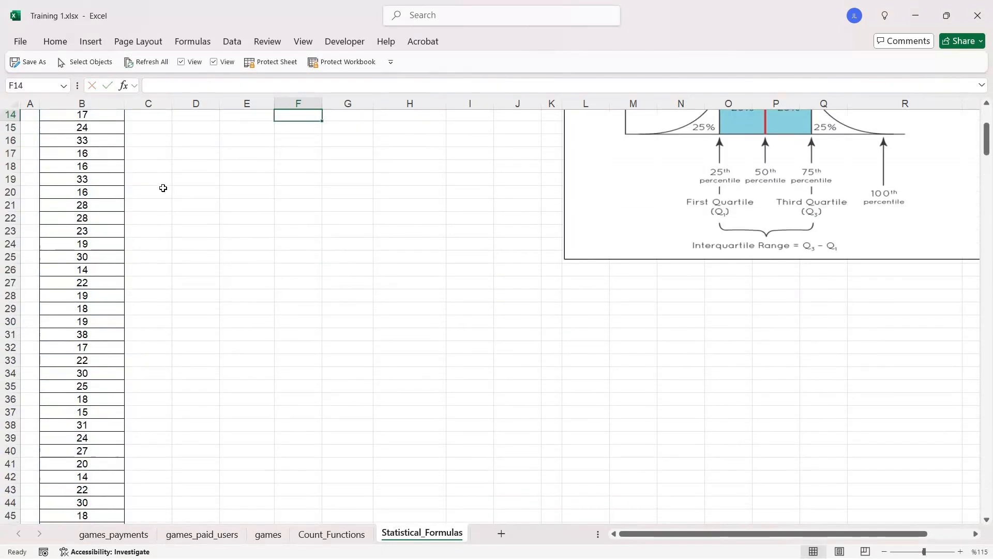
- Calculate the minimum of the sample age data in G13 with =MIN(B3:B385)
{"action": "scroll", "coordinate": [353, 280], "scroll_direction": "up", "scroll_amount": 5}
{"action": "left_click", "coordinate": [358, 275]}
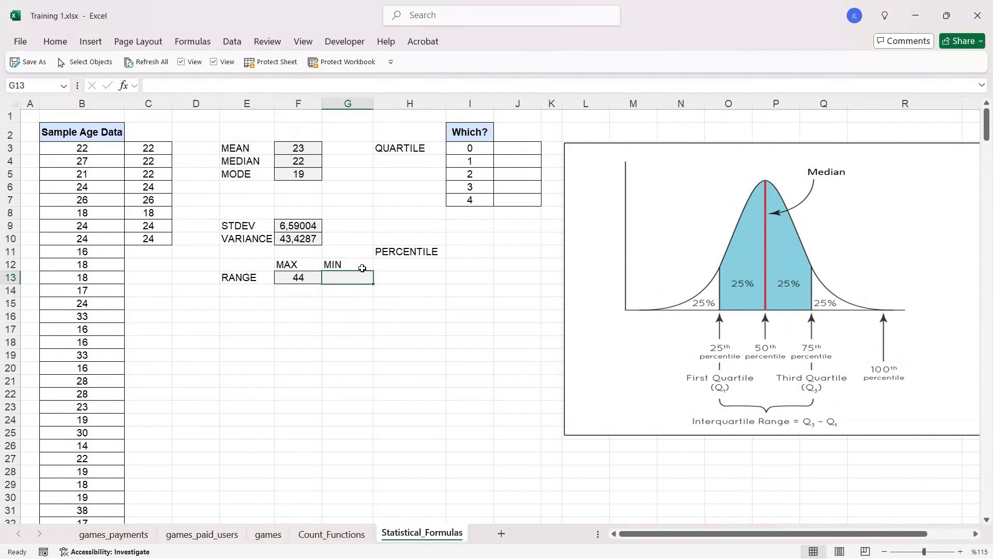
{"action": "type", "text": "=MIN"}
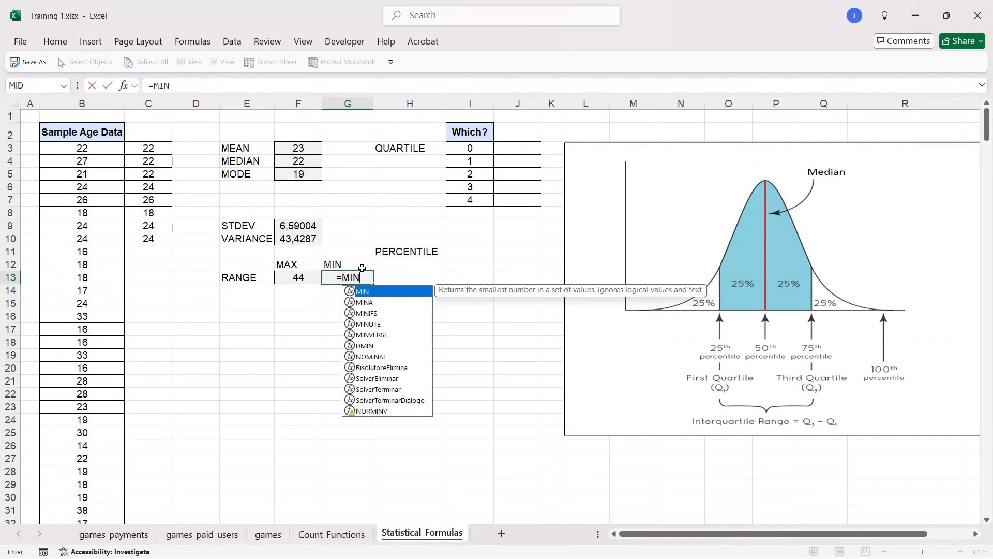
{"action": "type", "text": "("}
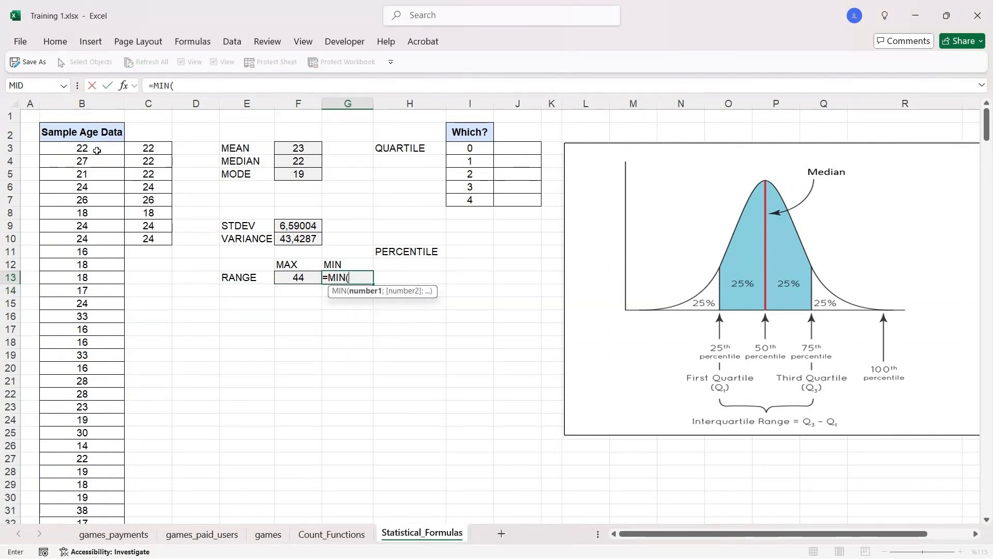
{"action": "left_click", "coordinate": [97, 150]}
{"action": "key", "text": "ctrl+shift+Down"}
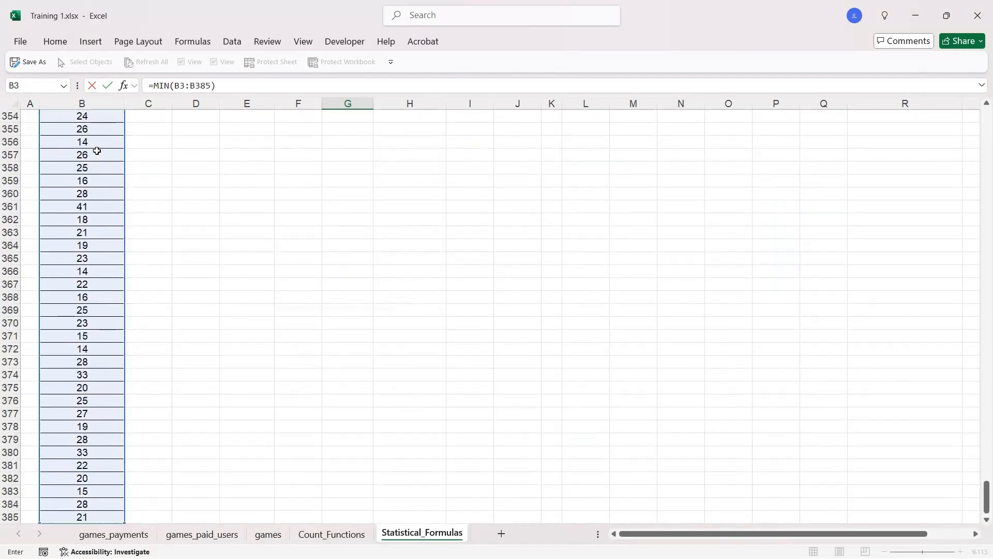
{"action": "key", "text": "Return"}
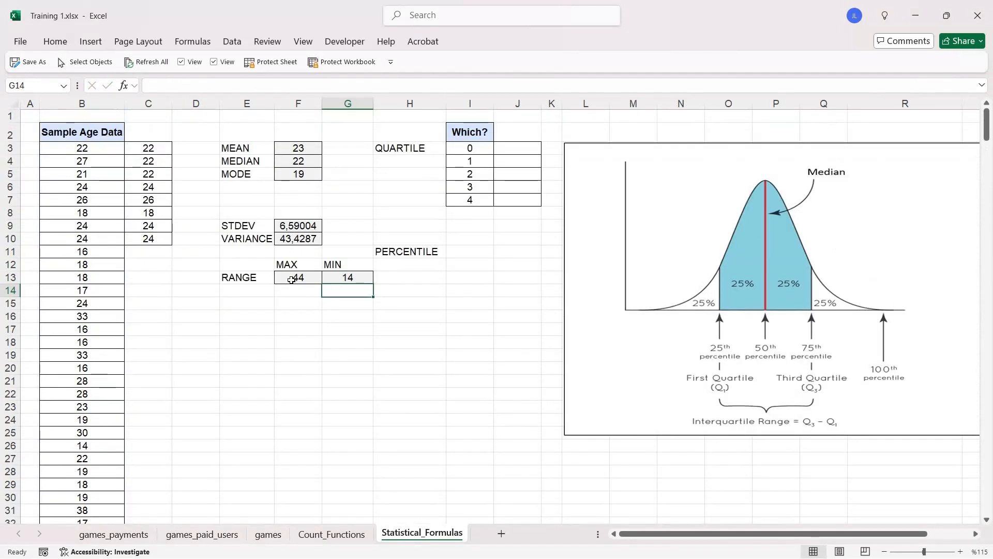
- Calculate the age range in F14 by subtracting the minimum from the maximum with =F13-G13
{"action": "left_click", "coordinate": [291, 280]}
{"action": "left_click_drag", "start_coordinate": [291, 280], "coordinate": [364, 276]}
{"action": "left_click", "coordinate": [331, 279]}
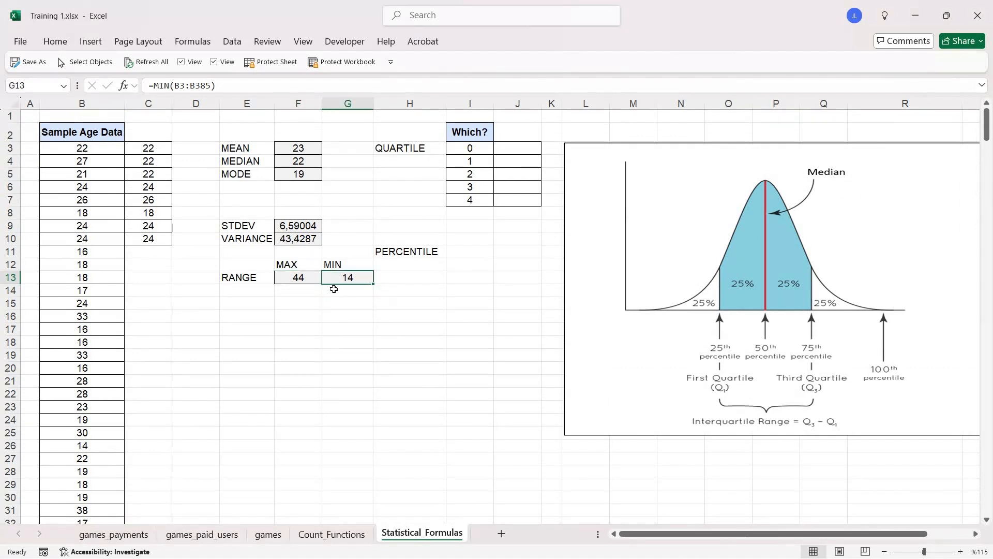
{"action": "left_click", "coordinate": [282, 291]}
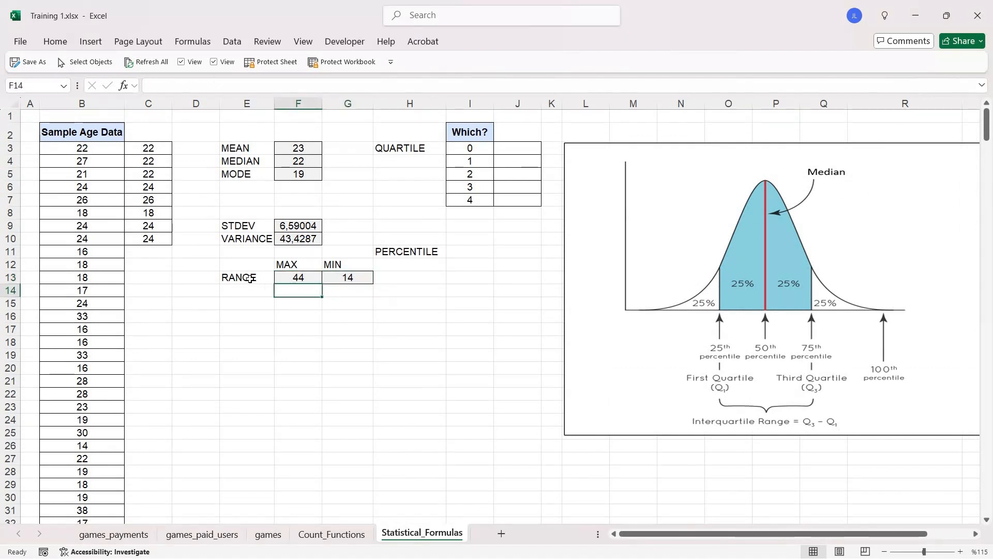
{"action": "type", "text": "="}
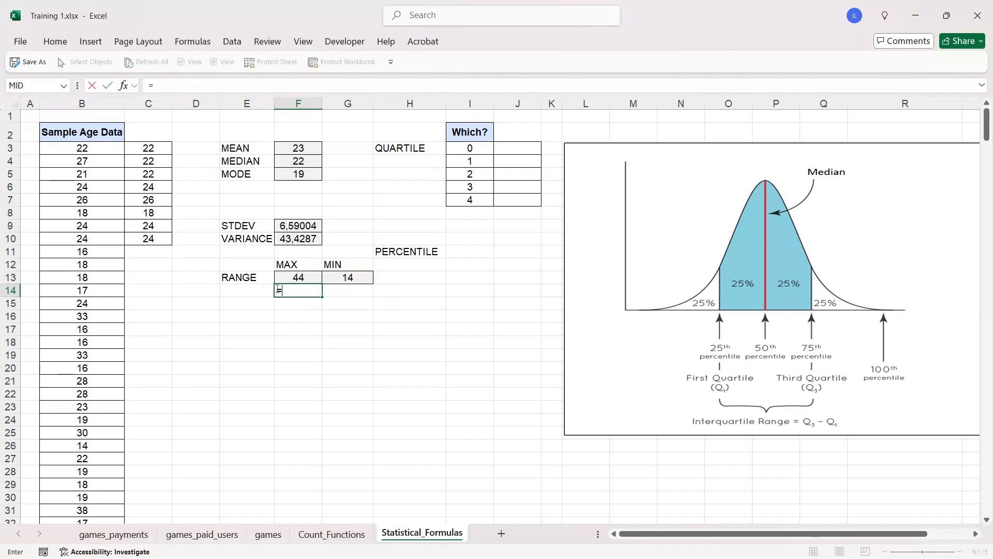
{"action": "left_click", "coordinate": [301, 278]}
{"action": "type", "text": "-"}
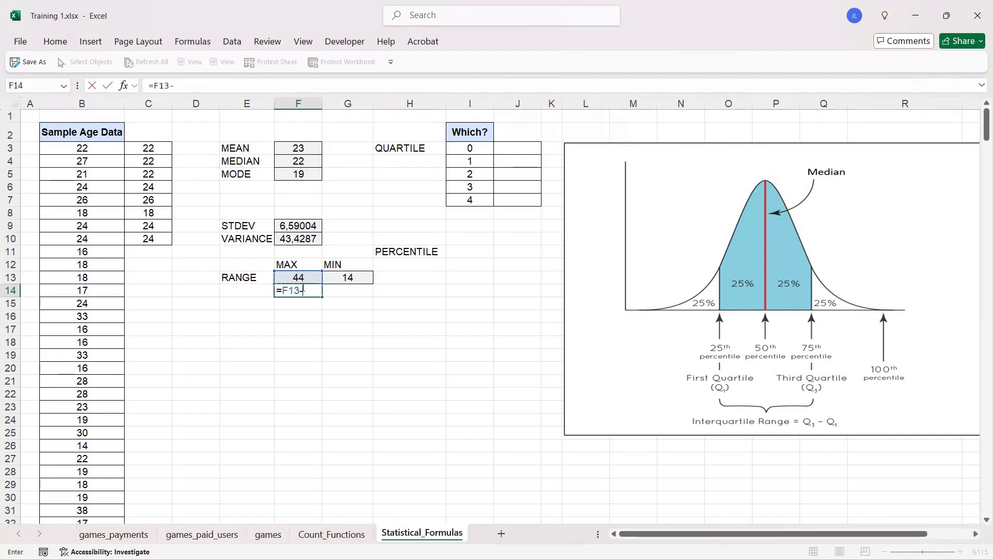
{"action": "left_click", "coordinate": [358, 273]}
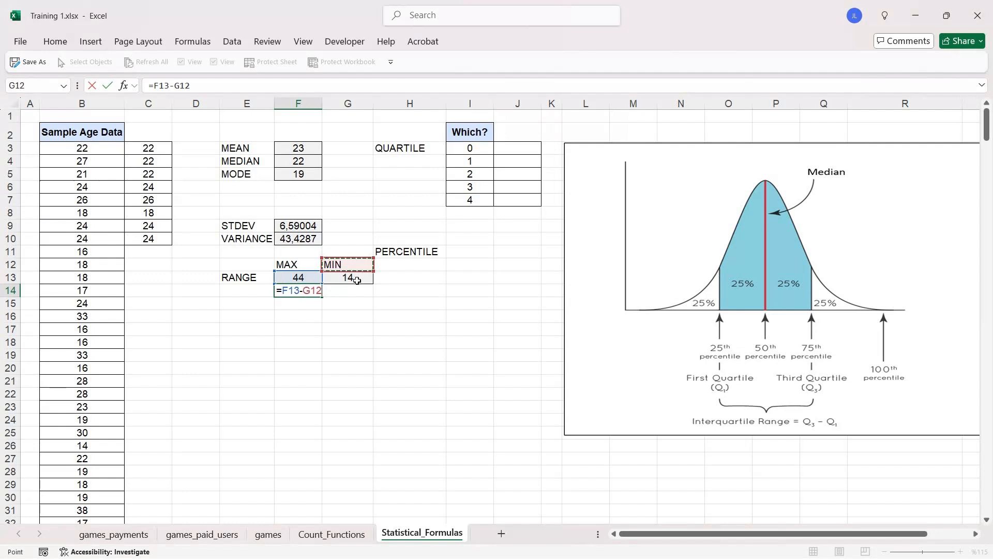
{"action": "key", "text": "Return"}
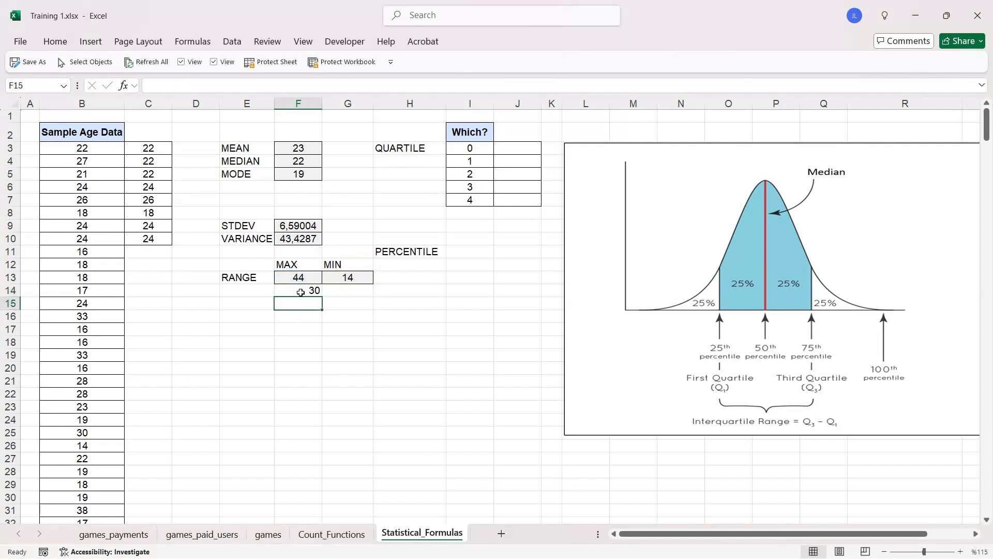
{"action": "left_click", "coordinate": [301, 293]}
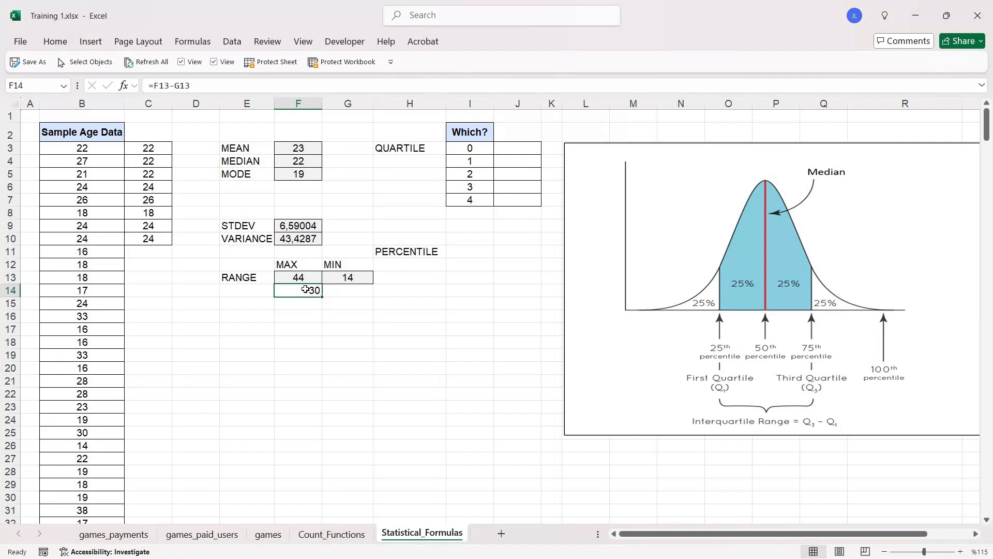
- Write the formula =QUARTILE.INC(B3:B385;0) in J3 for quartile 0 of the sample age data
{"action": "left_click", "coordinate": [415, 150]}
{"action": "left_click", "coordinate": [408, 251]}
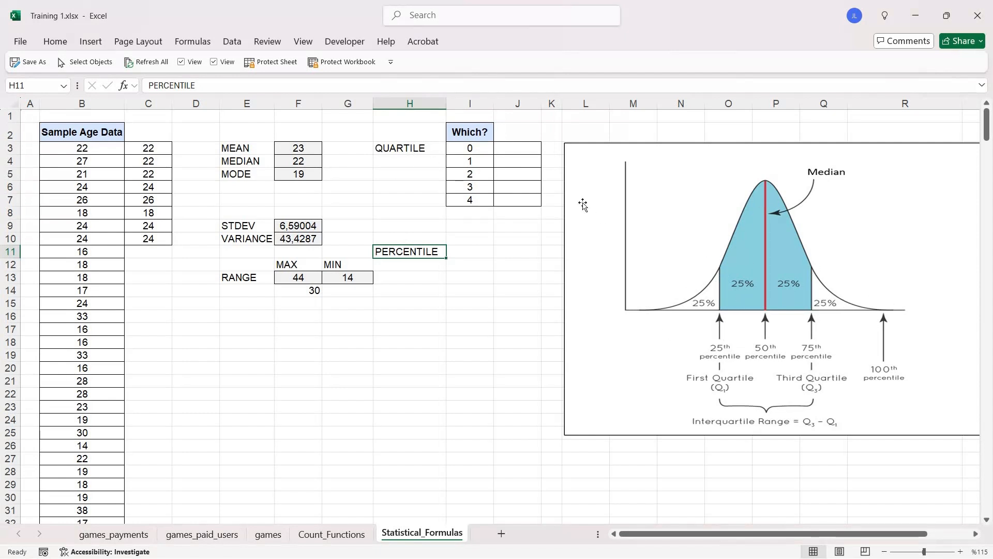
{"action": "left_click", "coordinate": [500, 148]}
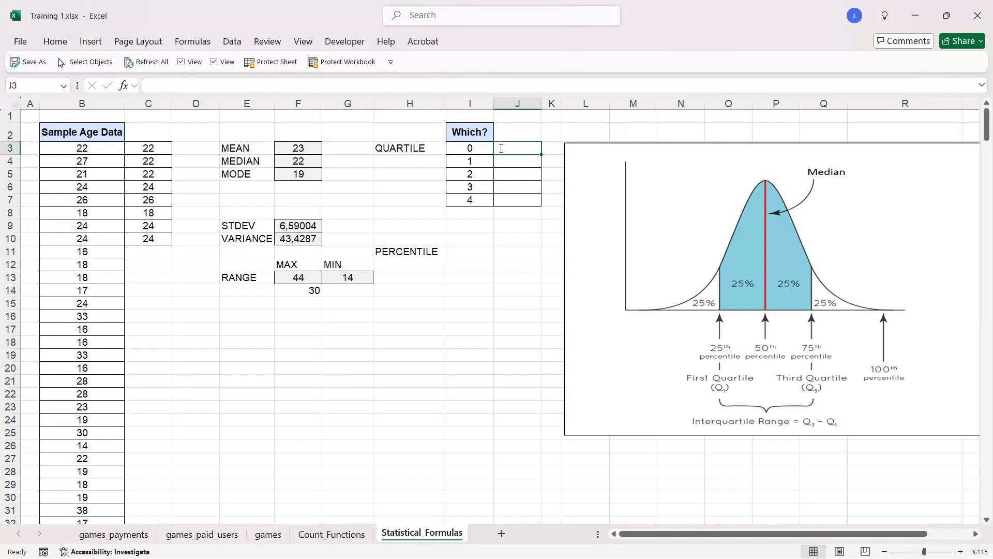
{"action": "type", "text": "=QUART"}
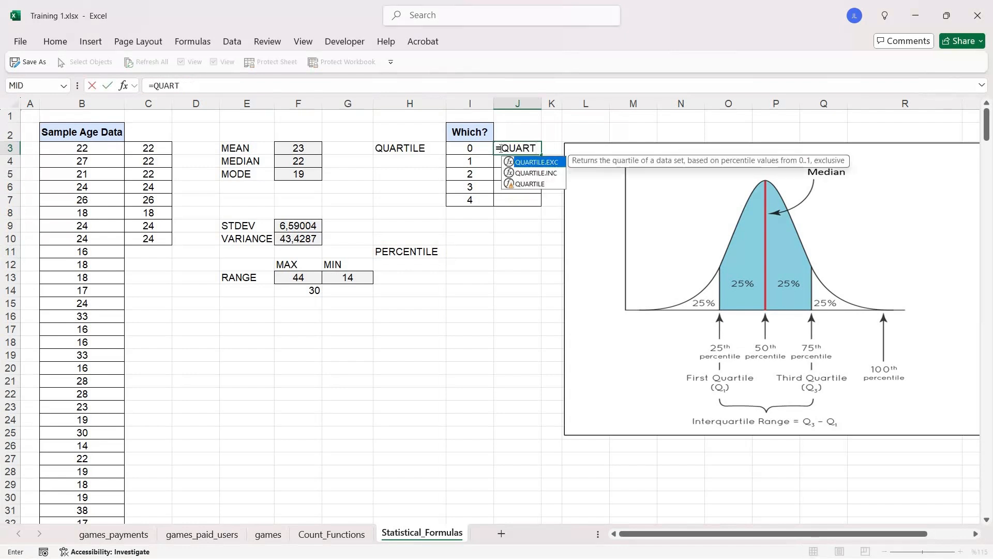
{"action": "key", "text": "Down"}
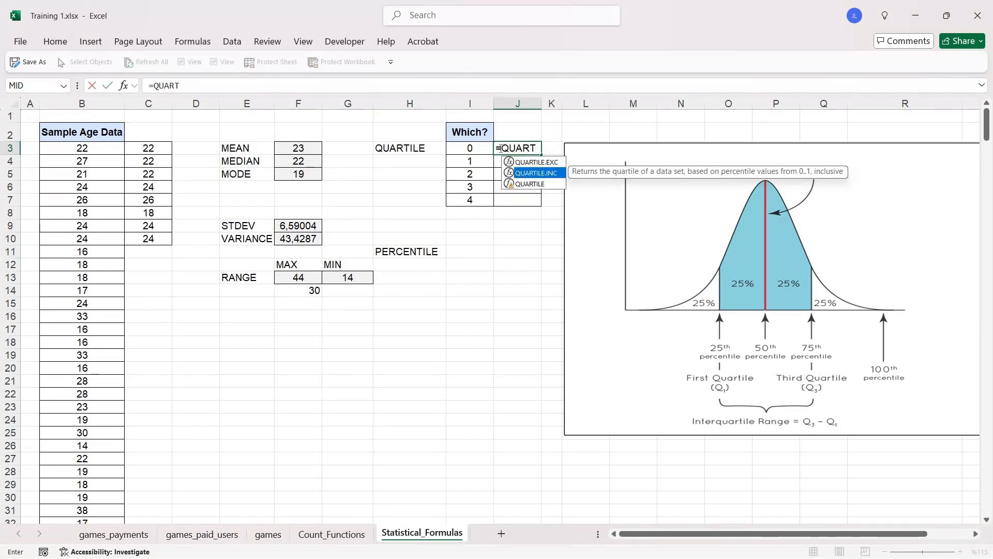
{"action": "double_click", "coordinate": [545, 173]}
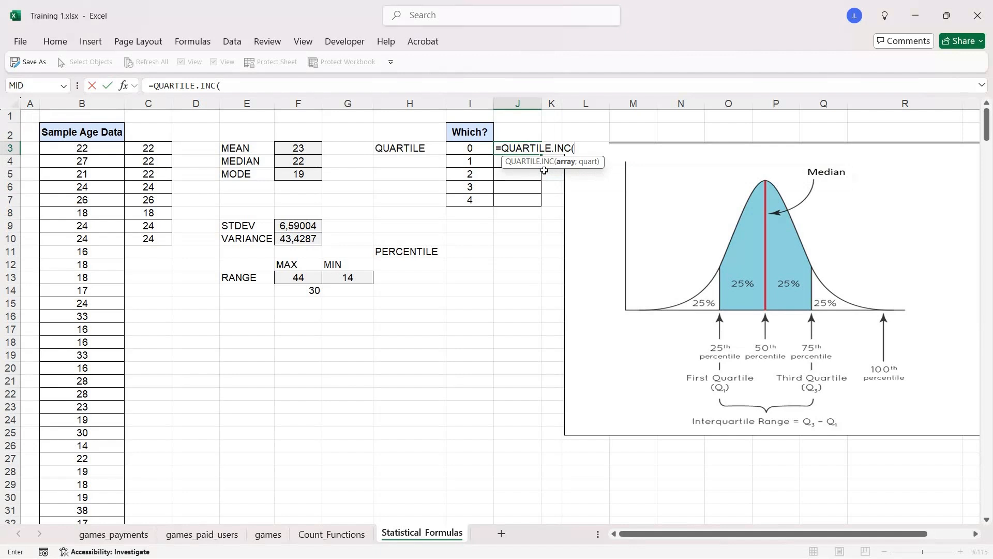
{"action": "left_click", "coordinate": [99, 147]}
{"action": "key", "text": "ctrl+shift+Down"}
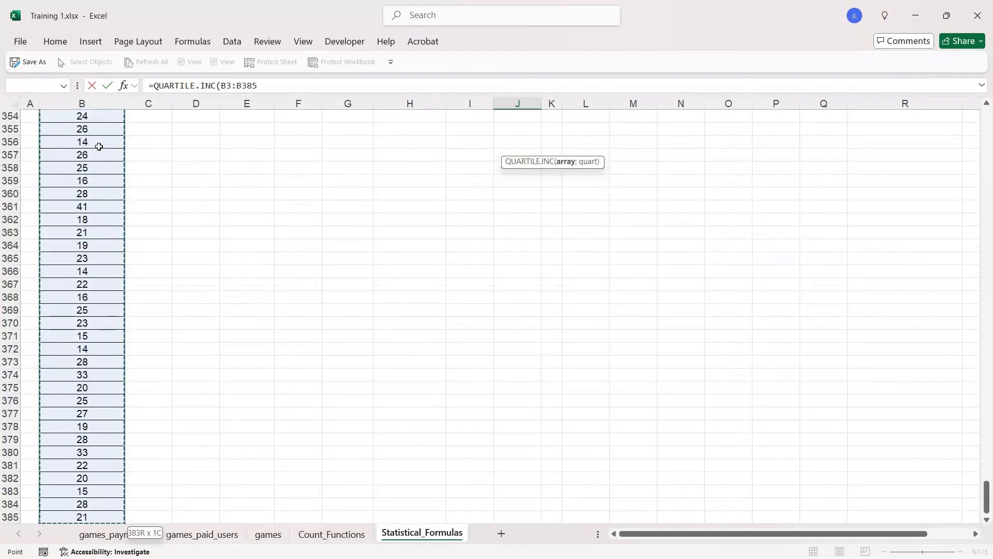
{"action": "type", "text": ";"}
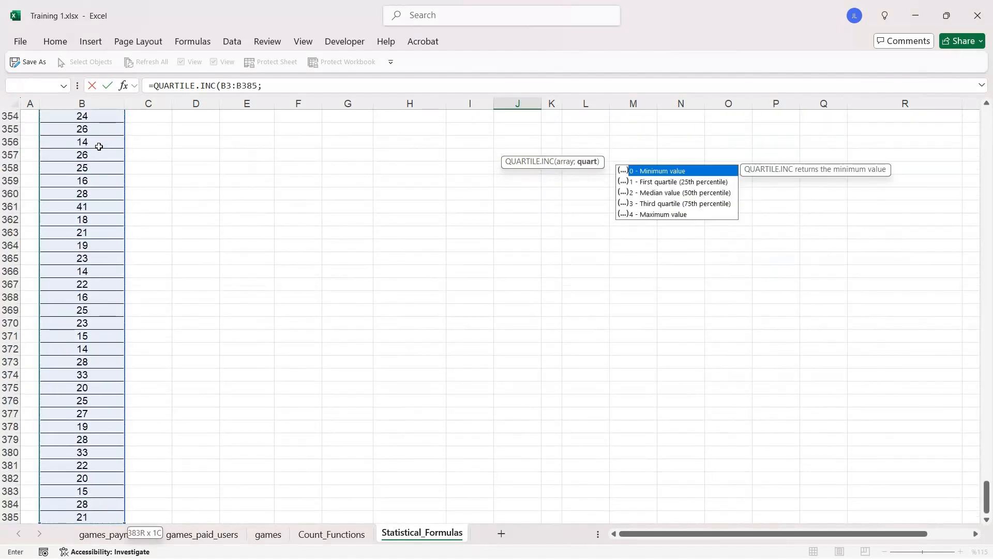
{"action": "left_click_drag", "start_coordinate": [987, 498], "coordinate": [638, 16]}
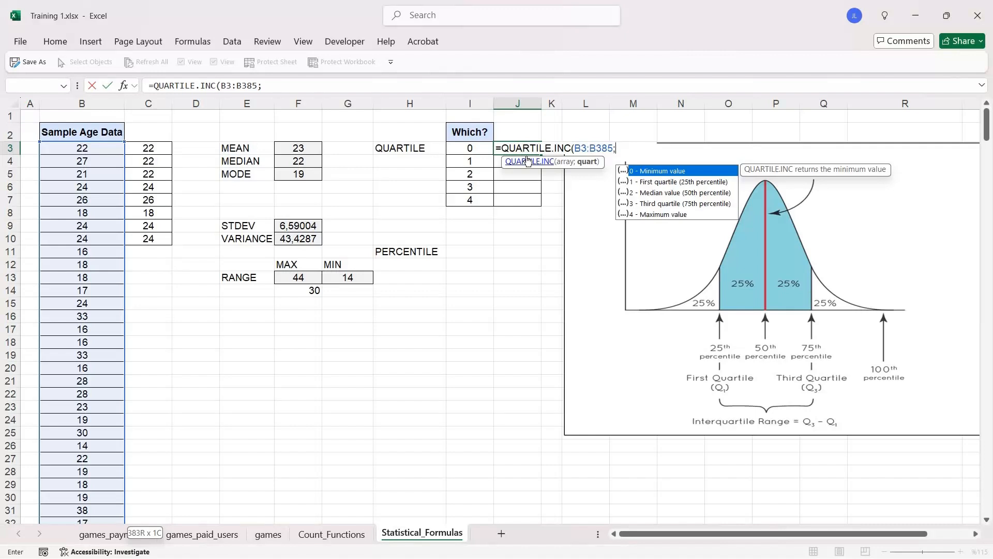
{"action": "type", "text": "0"}
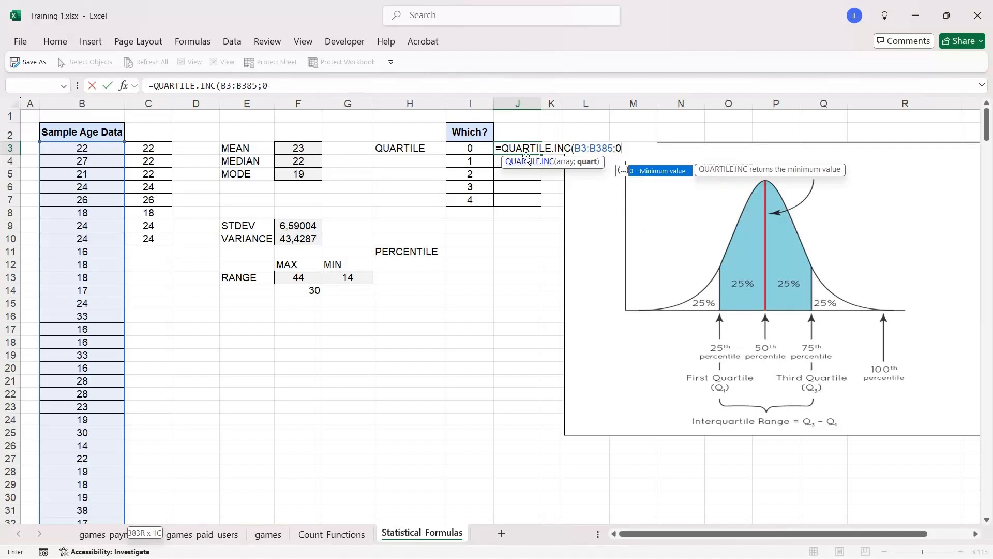
{"action": "type", "text": ")"}
- Make the data range in the J3 quartile formula absolute as $B$3:$B$385 and compare the result with the minimum in G13
{"action": "left_click_drag", "start_coordinate": [601, 150], "coordinate": [582, 149]}
{"action": "key", "text": "F4"}
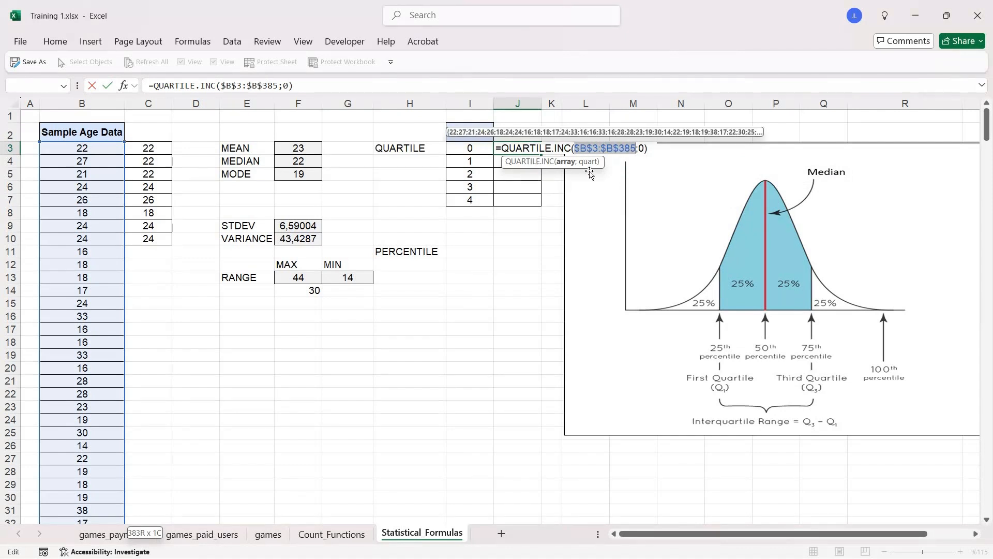
{"action": "key", "text": "Return"}
{"action": "left_click", "coordinate": [534, 150]}
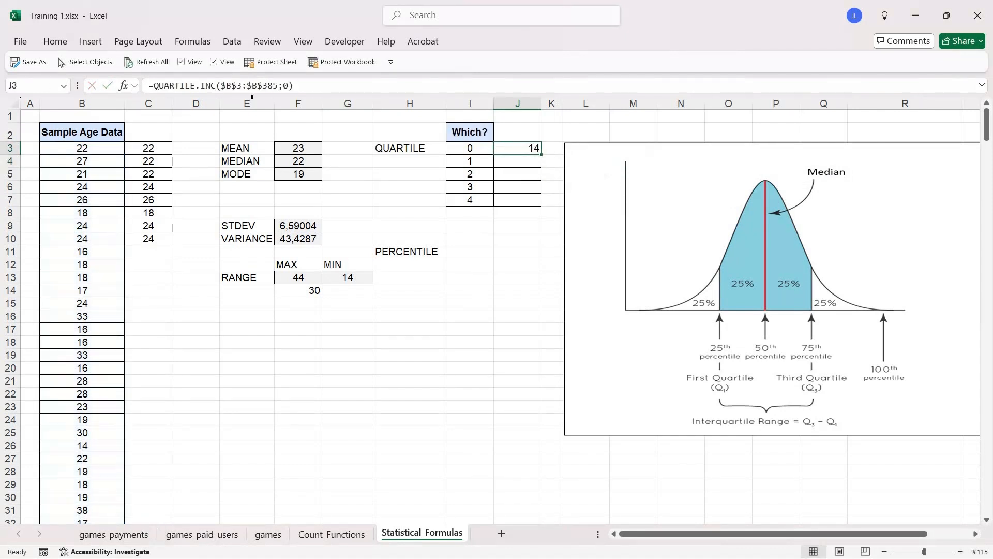
{"action": "left_click", "coordinate": [350, 277]}
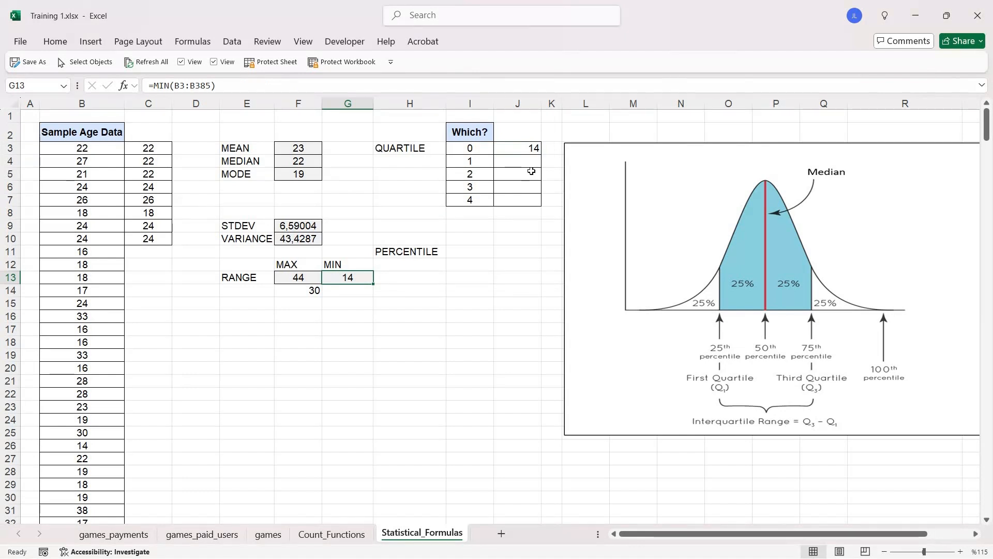
- Replace the fixed quartile number in the J3 formula with a reference to I3, giving =QUARTILE.INC($B$3:$B$385;I3)
{"action": "left_click", "coordinate": [535, 150]}
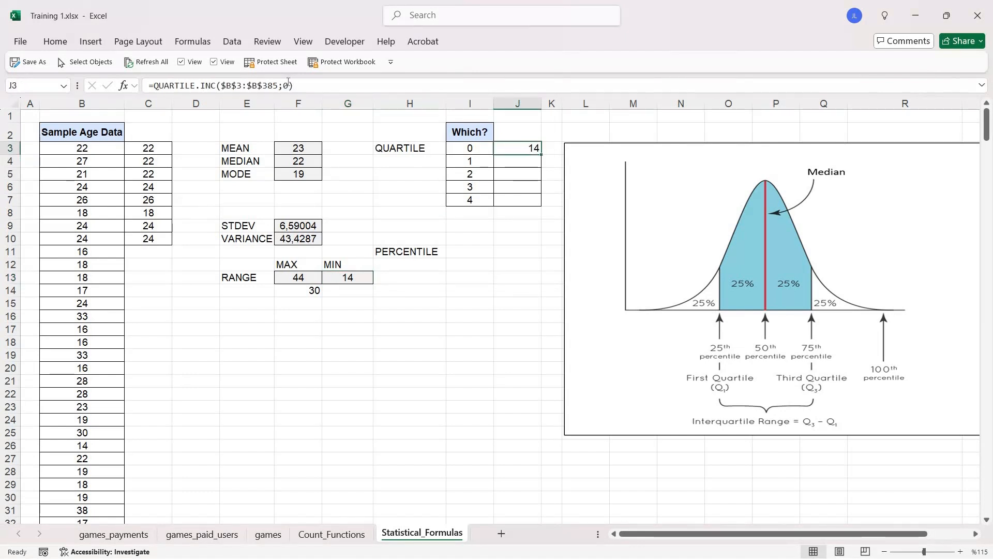
{"action": "left_click", "coordinate": [288, 83]}
{"action": "key", "text": "BackSpace"}
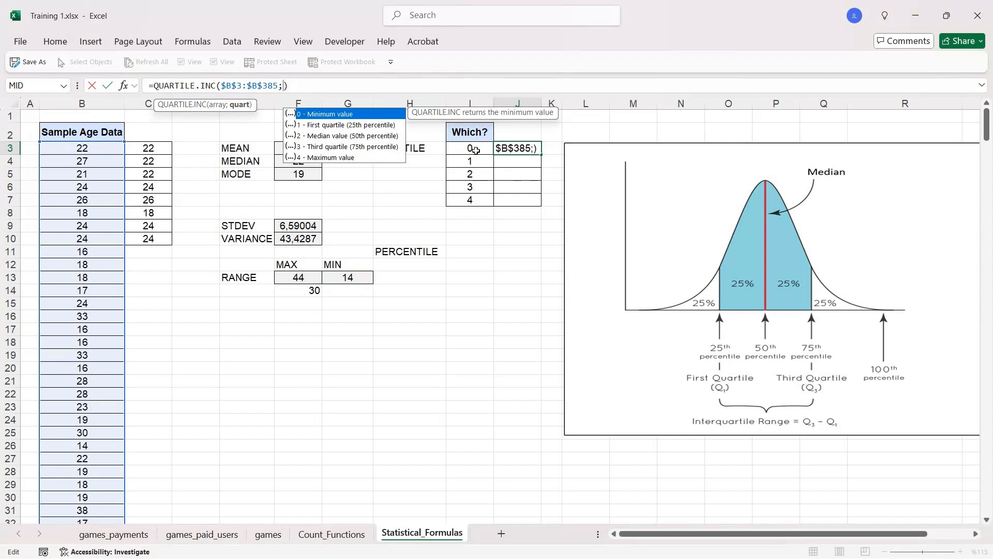
{"action": "left_click", "coordinate": [476, 150]}
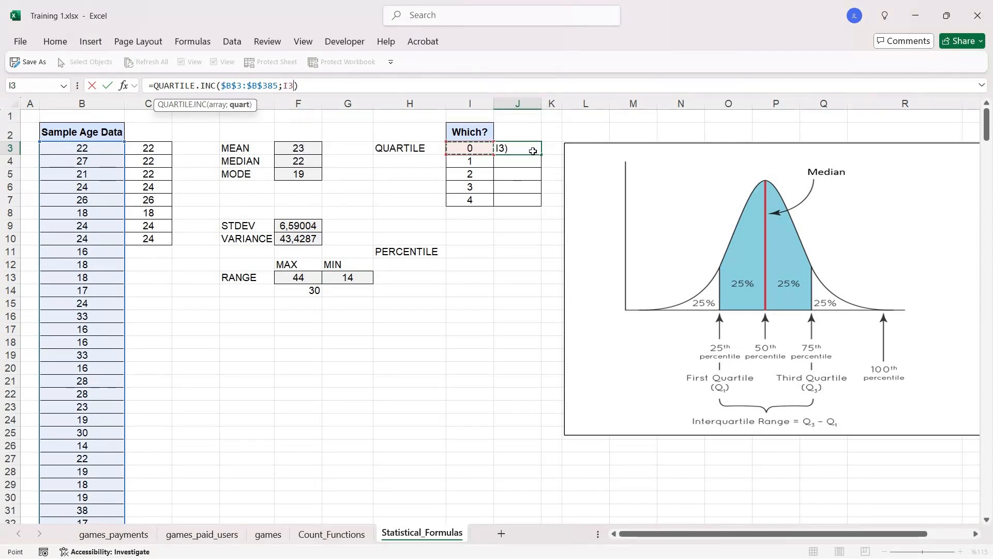
{"action": "key", "text": "ctrl+Return"}
- Copy the J3 quartile formula down through J7, pasting formulas only
{"action": "key", "text": "ctrl+c"}
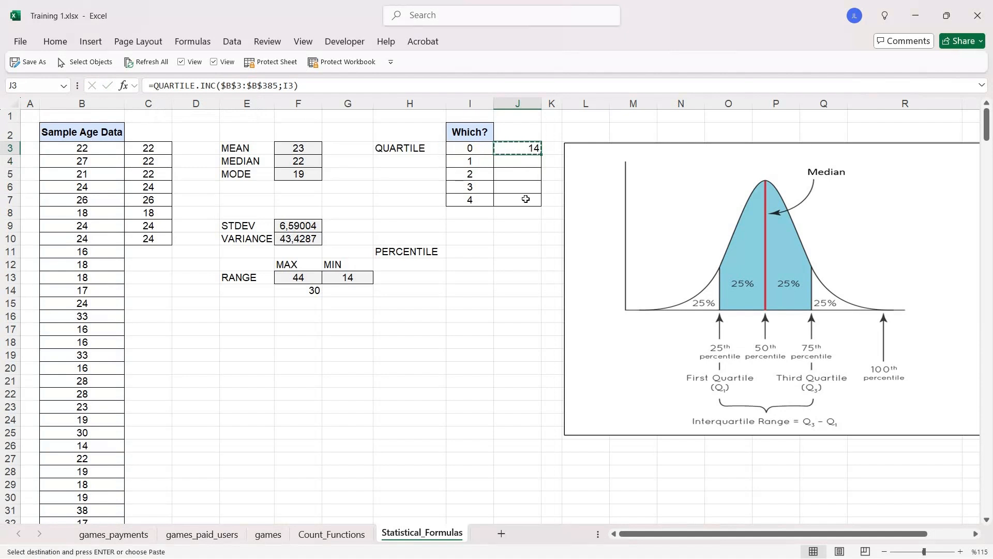
{"action": "left_click", "coordinate": [526, 200], "text": "shift"}
{"action": "right_click", "coordinate": [527, 201]}
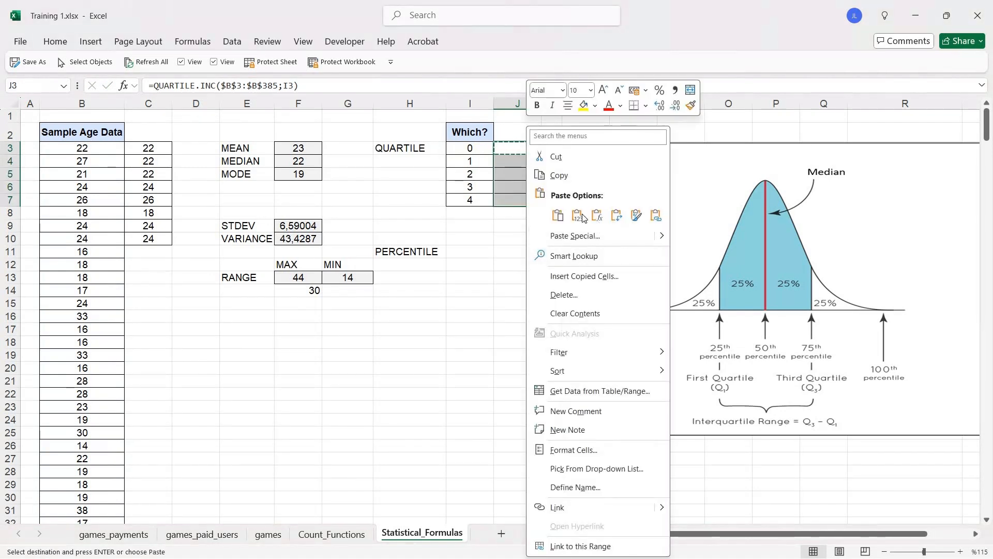
{"action": "left_click", "coordinate": [597, 216]}
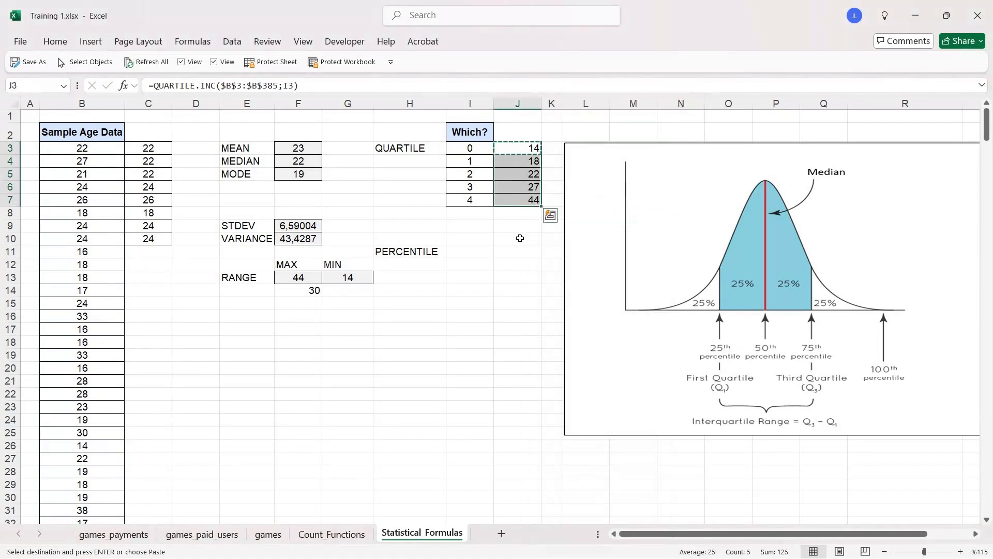
- Review the quartile results in J3:J7 and compare them with the median in F4 and the maximum in F13
{"action": "key", "text": "Escape"}
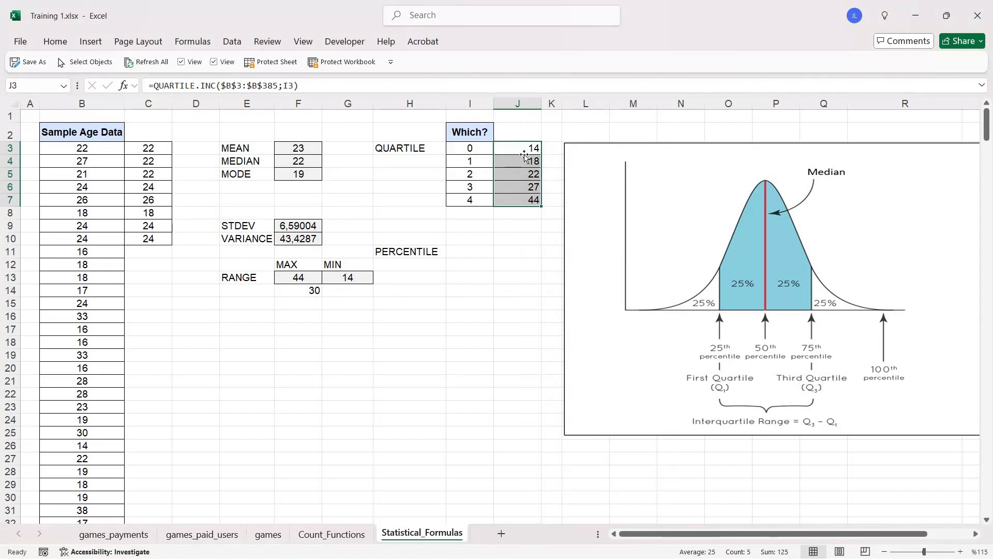
{"action": "left_click", "coordinate": [524, 149]}
{"action": "key", "text": "Down"}
{"action": "key", "text": "Down"}
{"action": "key", "text": "Down"}
{"action": "key", "text": "Down"}
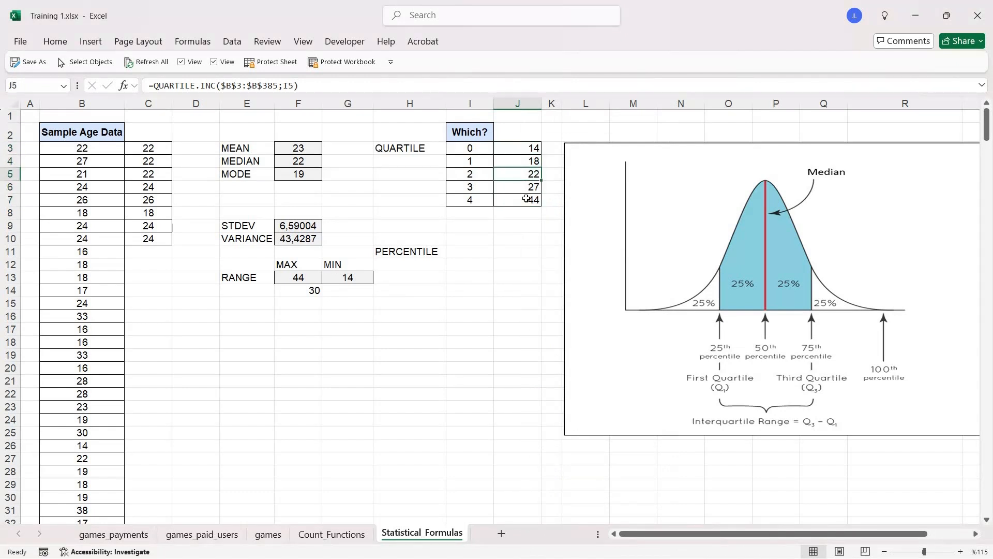
{"action": "left_click", "coordinate": [532, 149]}
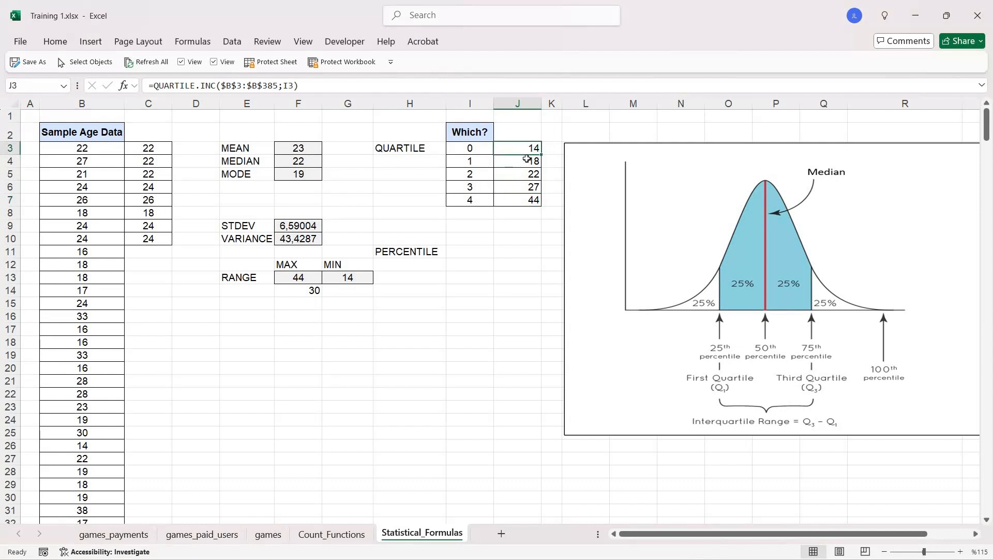
{"action": "left_click", "coordinate": [532, 174]}
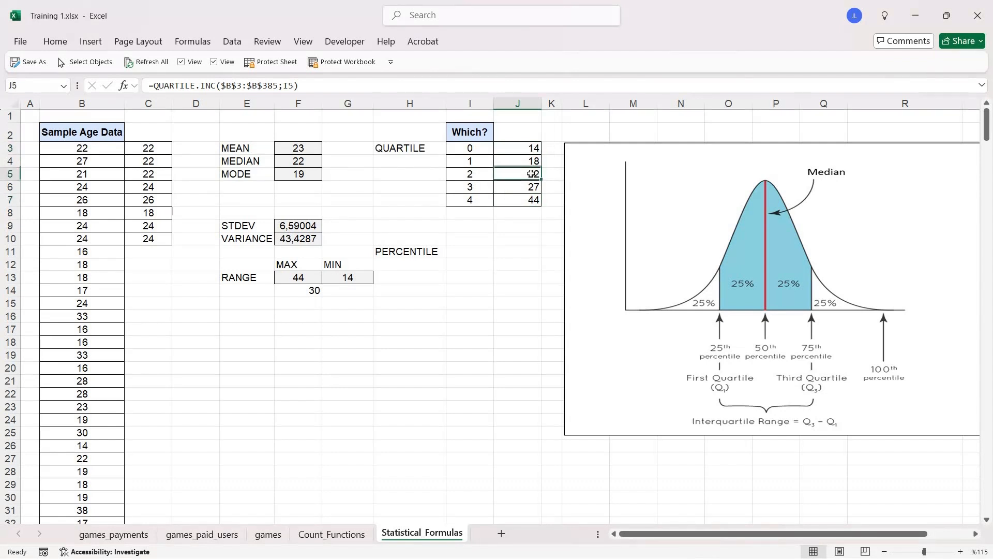
{"action": "left_click", "coordinate": [299, 161]}
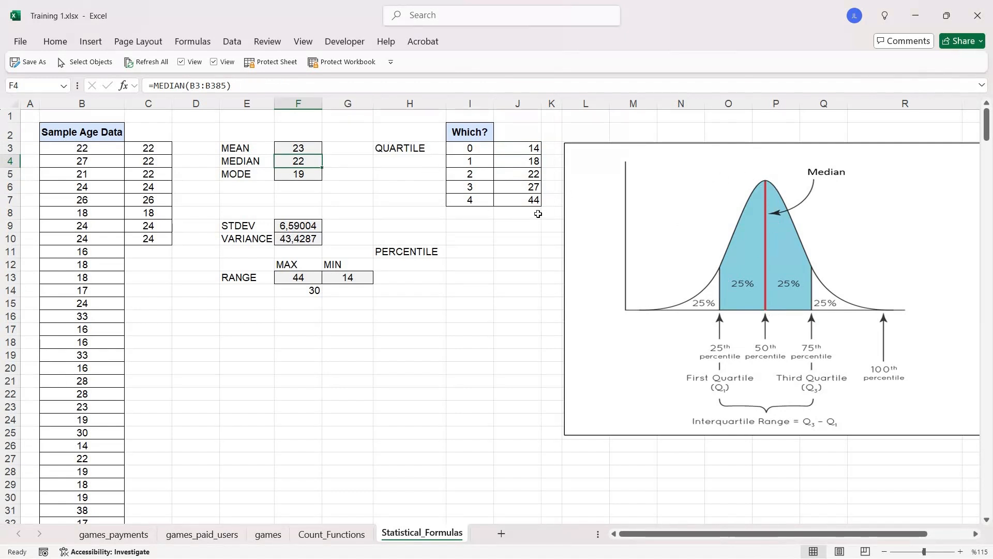
{"action": "left_click", "coordinate": [528, 202]}
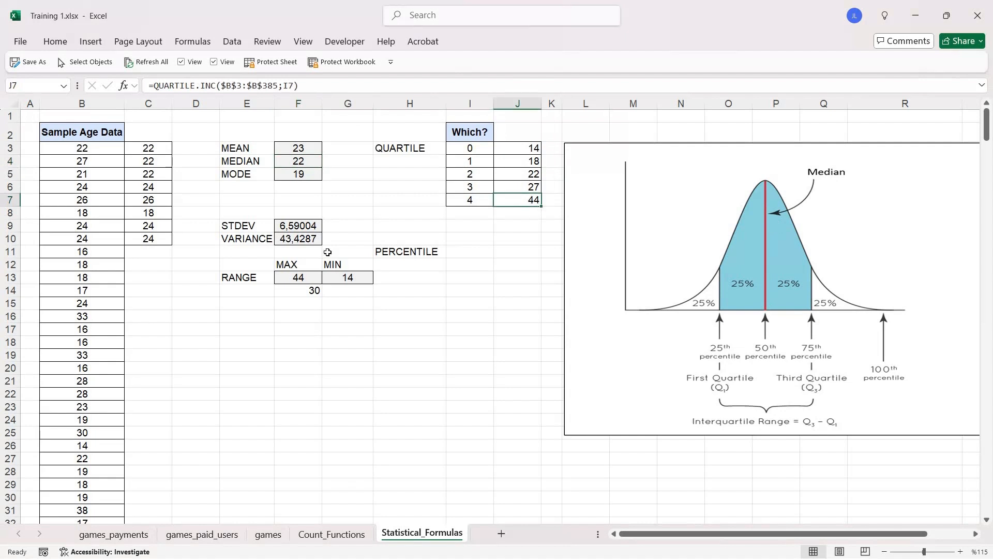
{"action": "left_click", "coordinate": [306, 278]}
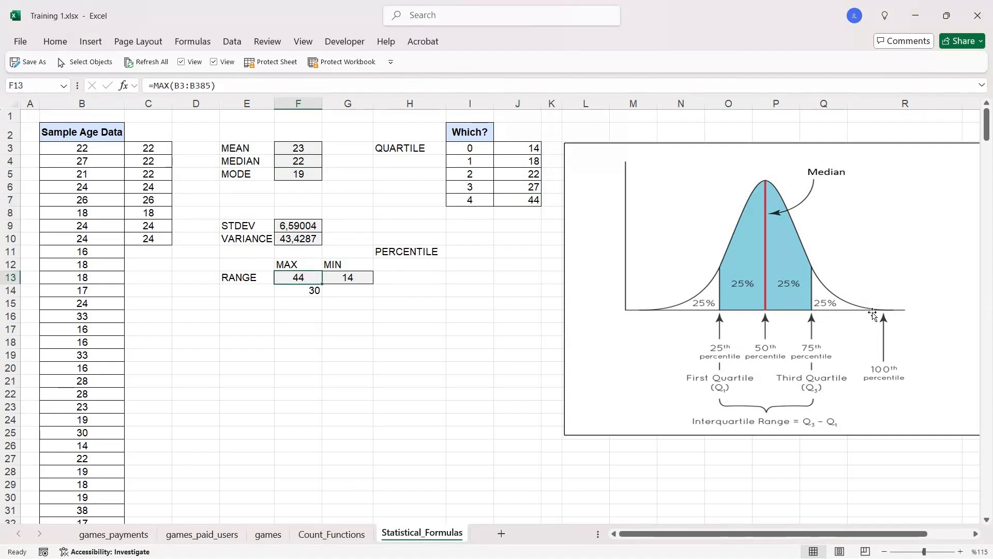
{"action": "left_click", "coordinate": [422, 258]}
{"action": "left_click_drag", "start_coordinate": [428, 150], "coordinate": [534, 202]}
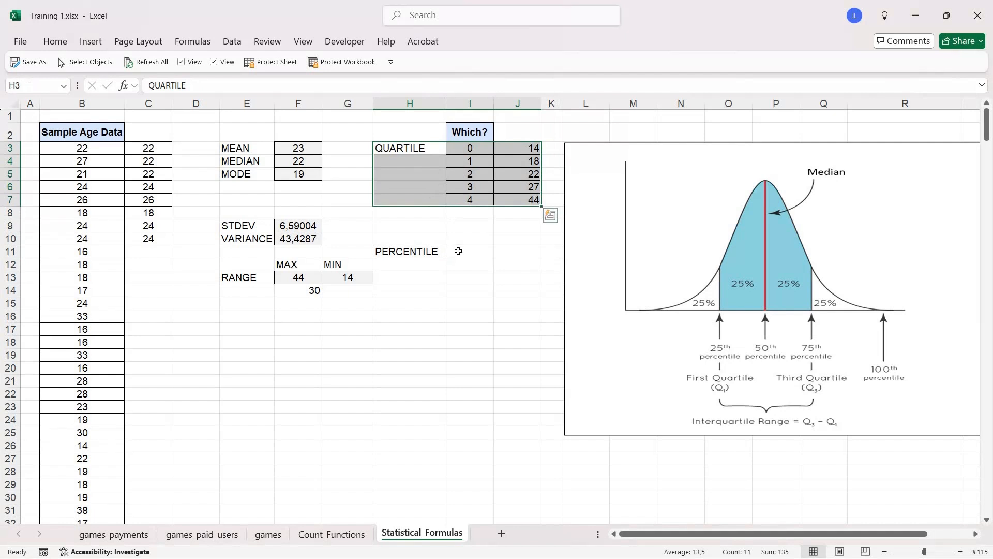
{"action": "left_click", "coordinate": [459, 251]}
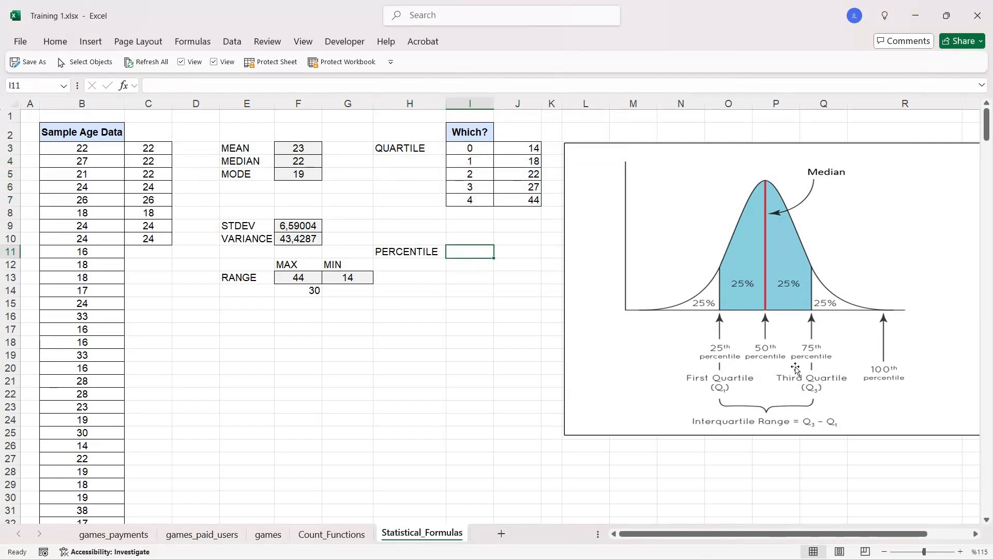
{"action": "left_click_drag", "start_coordinate": [410, 151], "coordinate": [518, 201]}
- Write the formula =PERCENTILE.INC(B3:B385;0,80) in I11 for the 80th percentile of the sample age data
{"action": "left_click", "coordinate": [476, 251]}
{"action": "type", "text": "=PERC"}
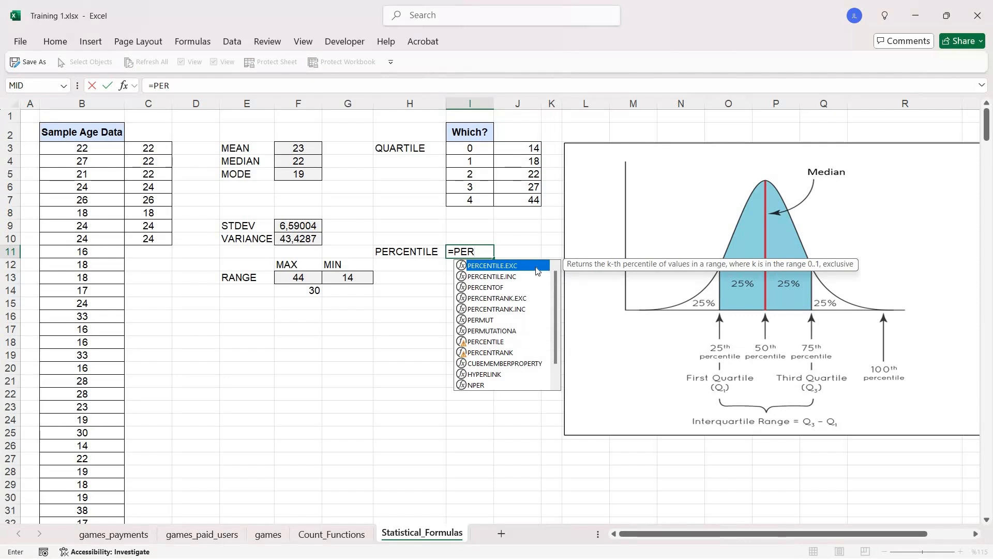
{"action": "double_click", "coordinate": [536, 265]}
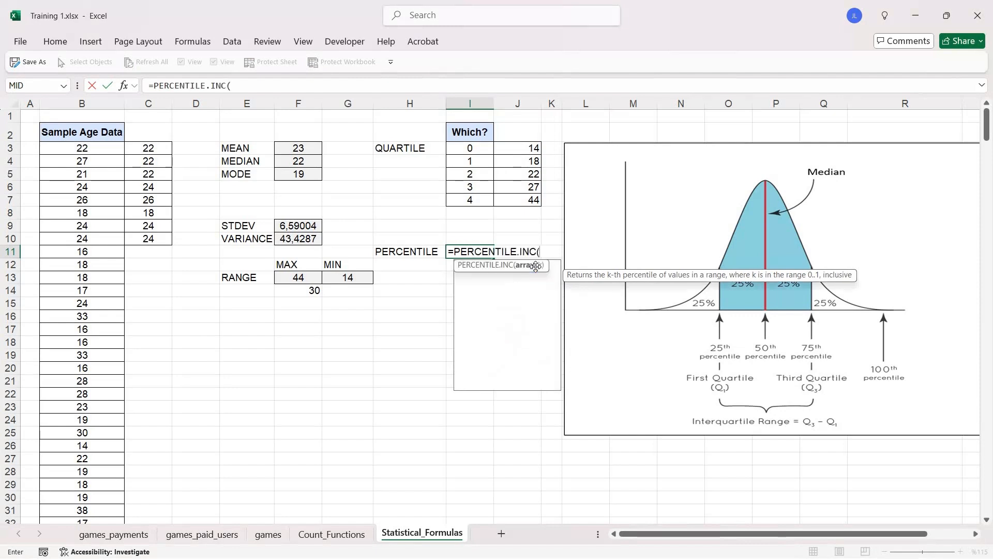
{"action": "left_click", "coordinate": [82, 149]}
{"action": "key", "text": "ctrl+shift+Down"}
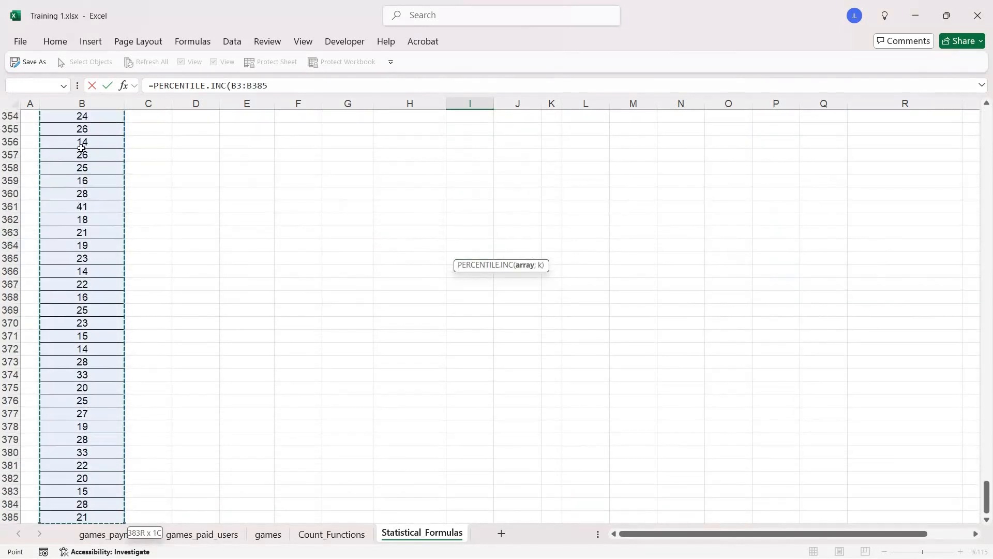
{"action": "type", "text": ";"}
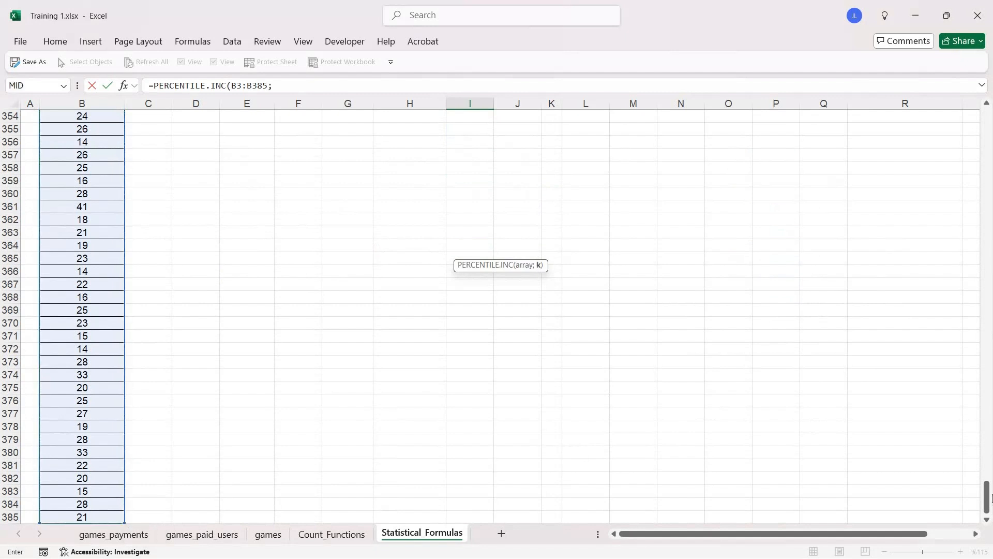
{"action": "left_click_drag", "start_coordinate": [989, 486], "coordinate": [987, 124]}
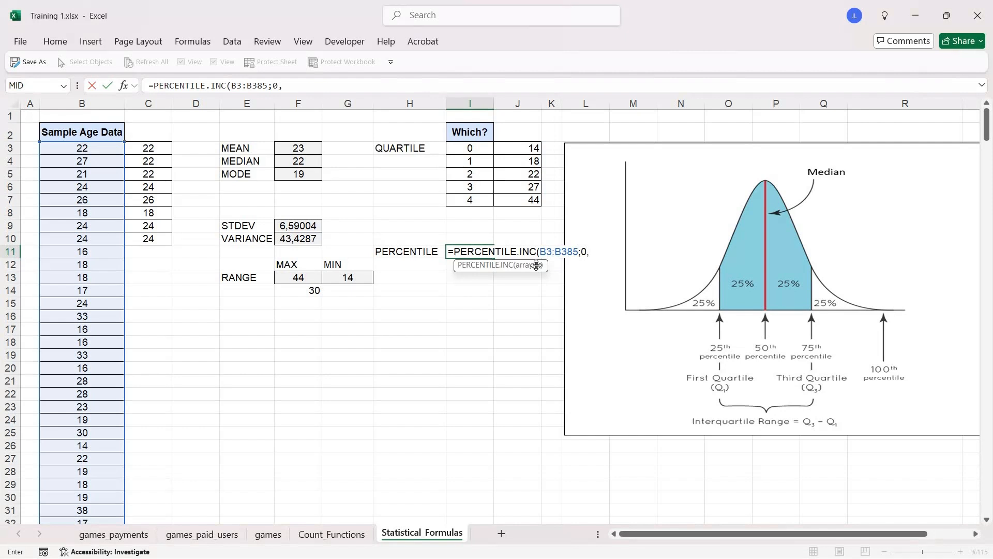
{"action": "type", "text": "80)"}
{"action": "key", "text": "Return"}
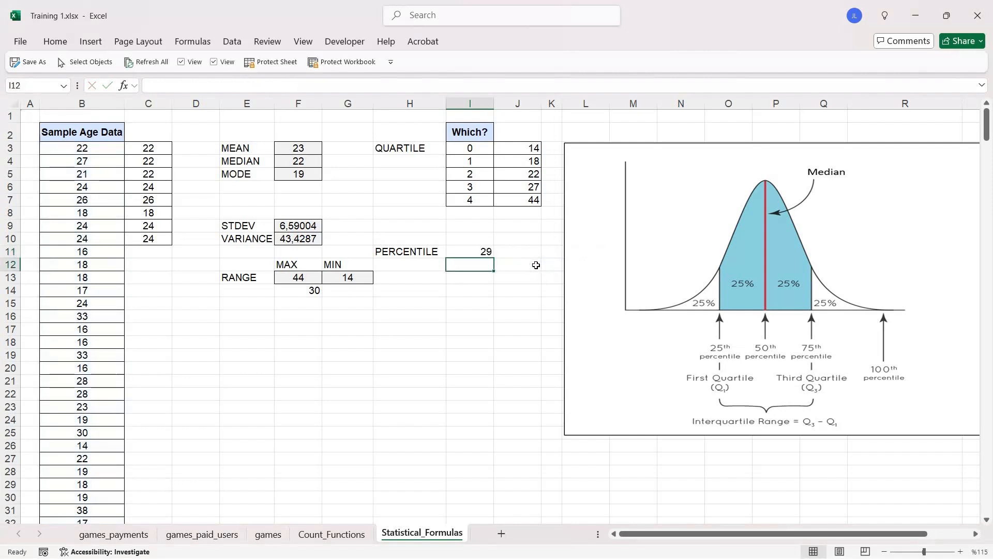
- Change the k value in the I11 percentile formula to 0,75 and compare the result with the third quartile in J6
{"action": "left_click", "coordinate": [465, 250]}
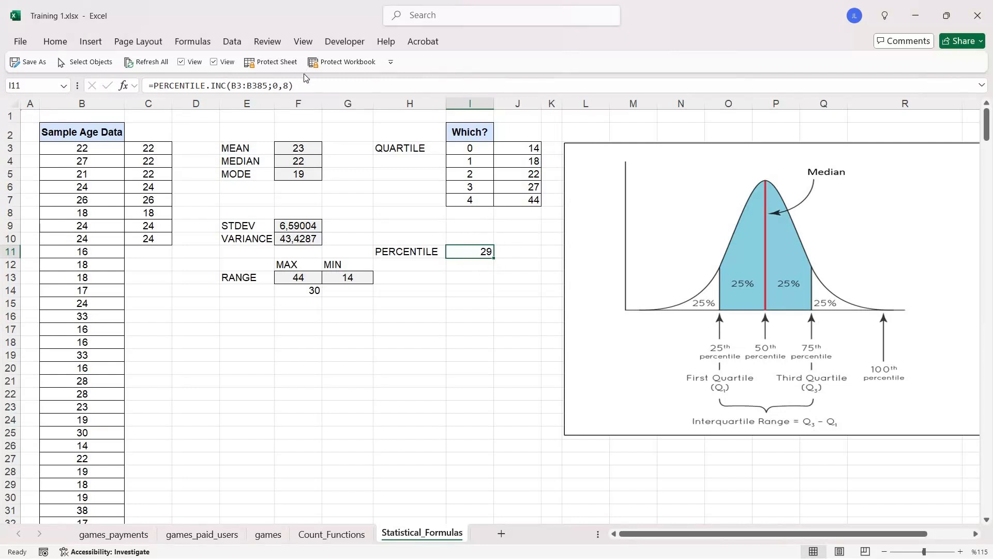
{"action": "left_click", "coordinate": [292, 85]}
{"action": "key", "text": "BackSpace"}
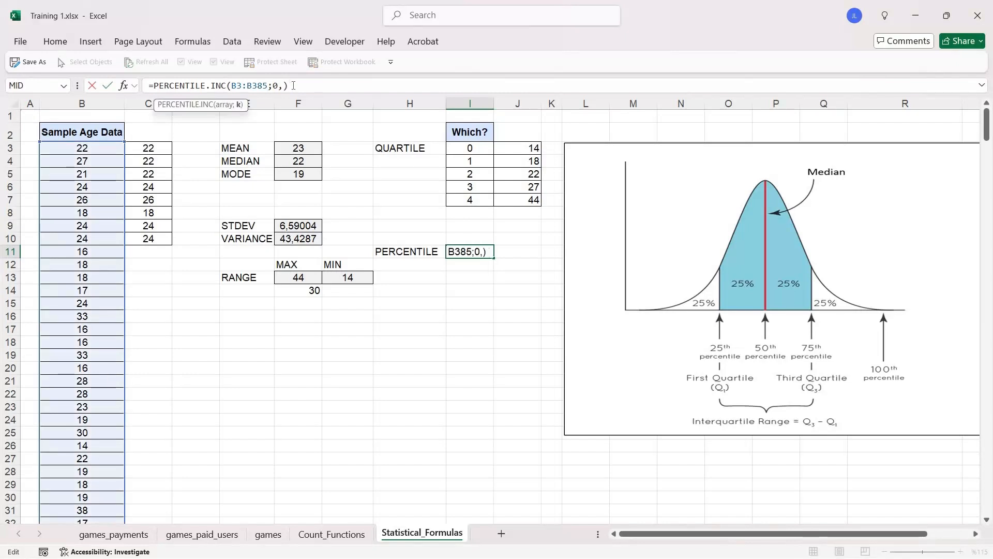
{"action": "type", "text": "75"}
{"action": "key", "text": "Return"}
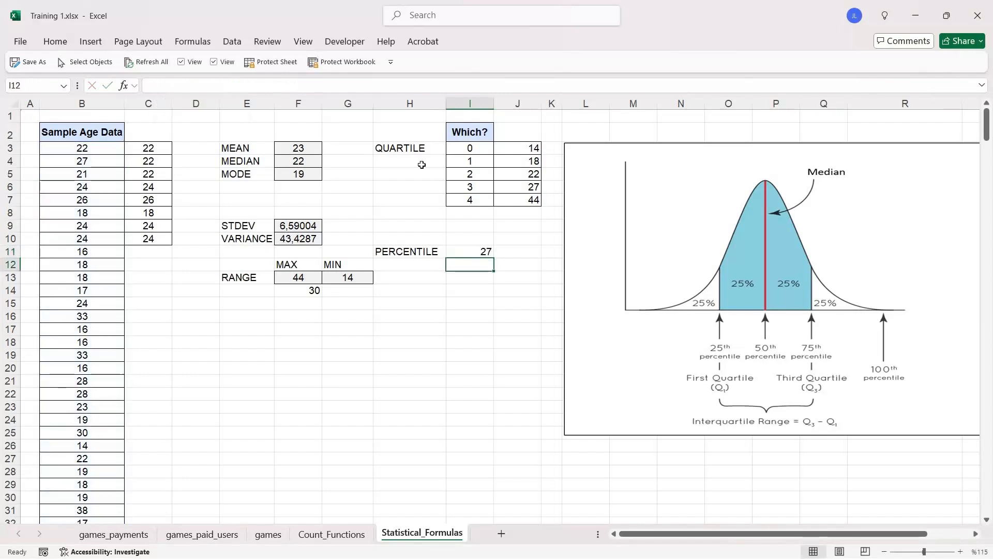
{"action": "left_click", "coordinate": [523, 186]}
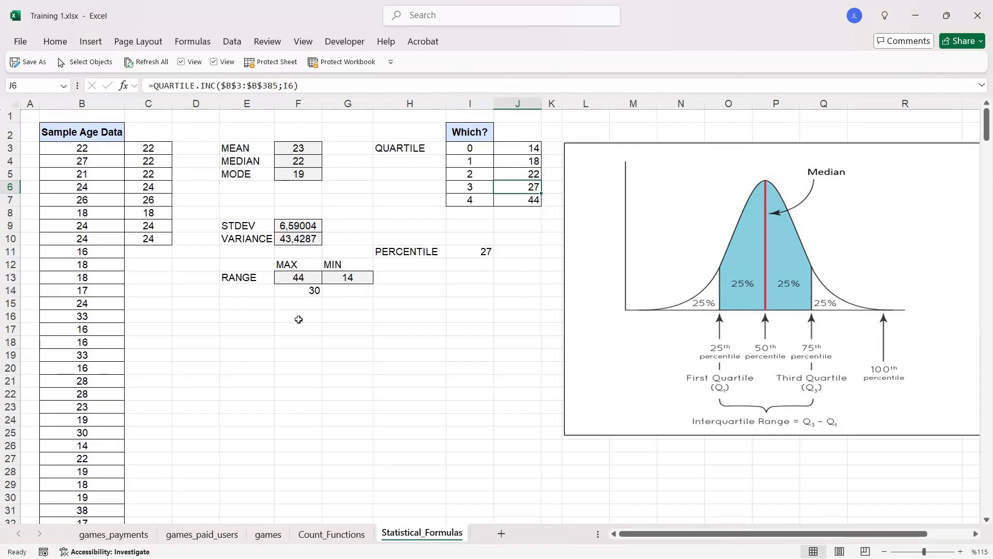
{"action": "left_click_drag", "start_coordinate": [76, 131], "coordinate": [498, 383]}
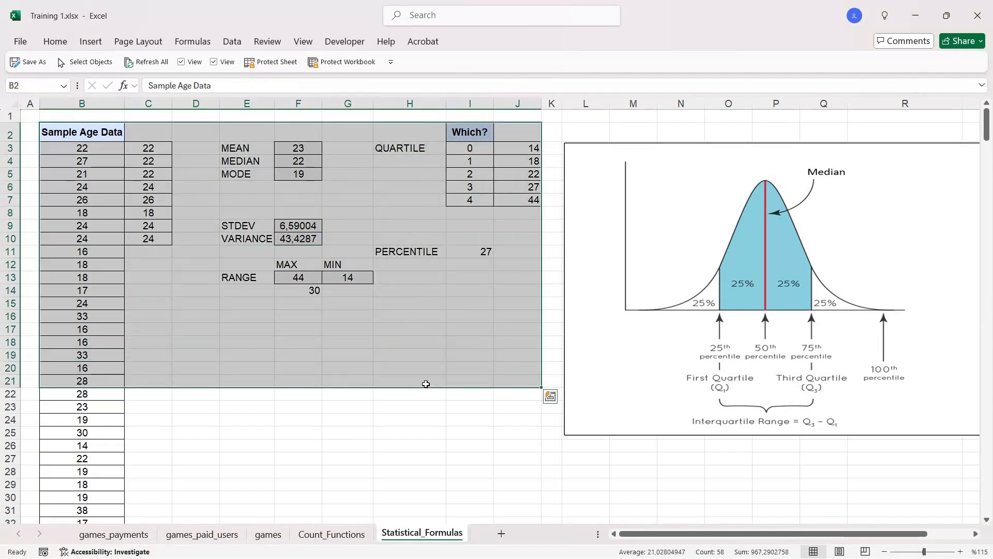
{"action": "left_click", "coordinate": [426, 384]}
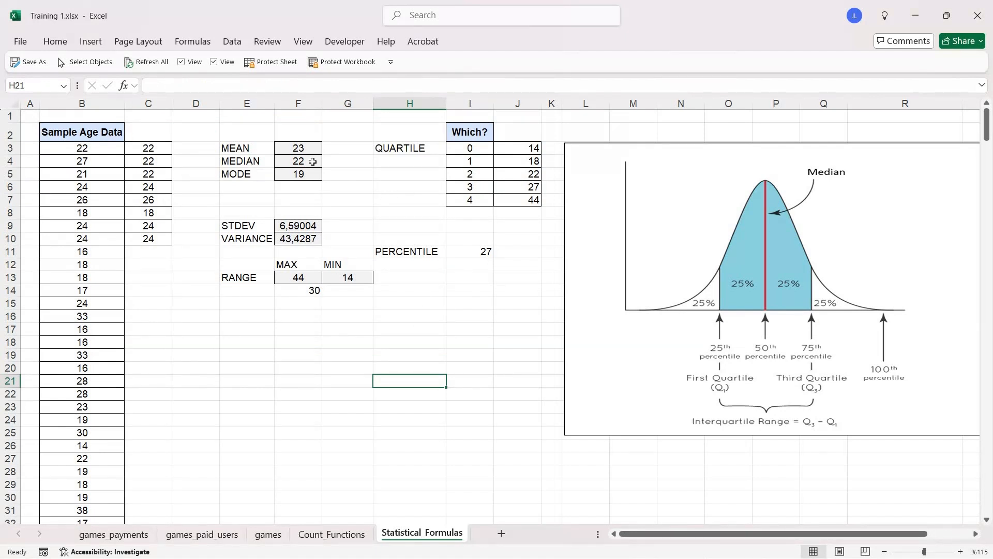
{"action": "left_click", "coordinate": [251, 151]}
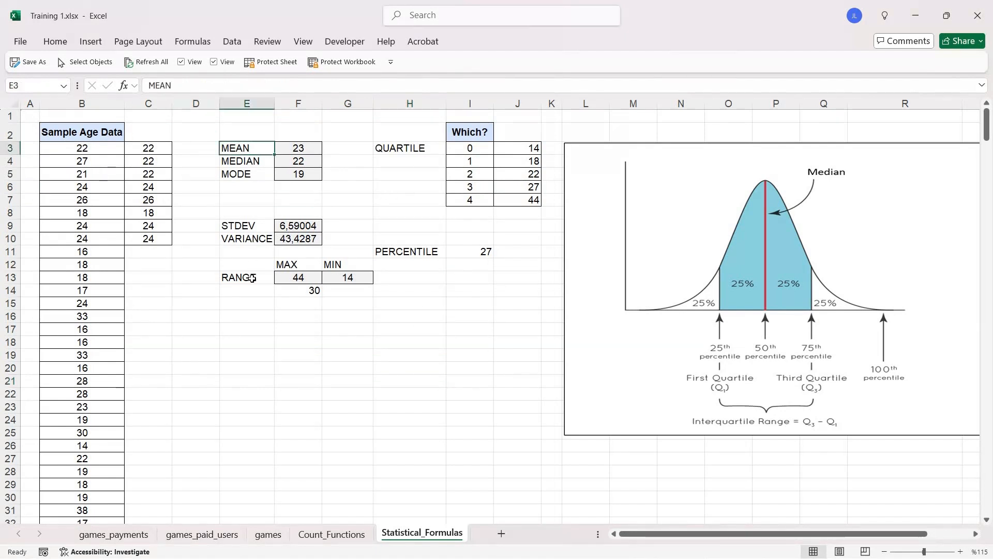
{"action": "left_click_drag", "start_coordinate": [252, 279], "coordinate": [252, 278]}
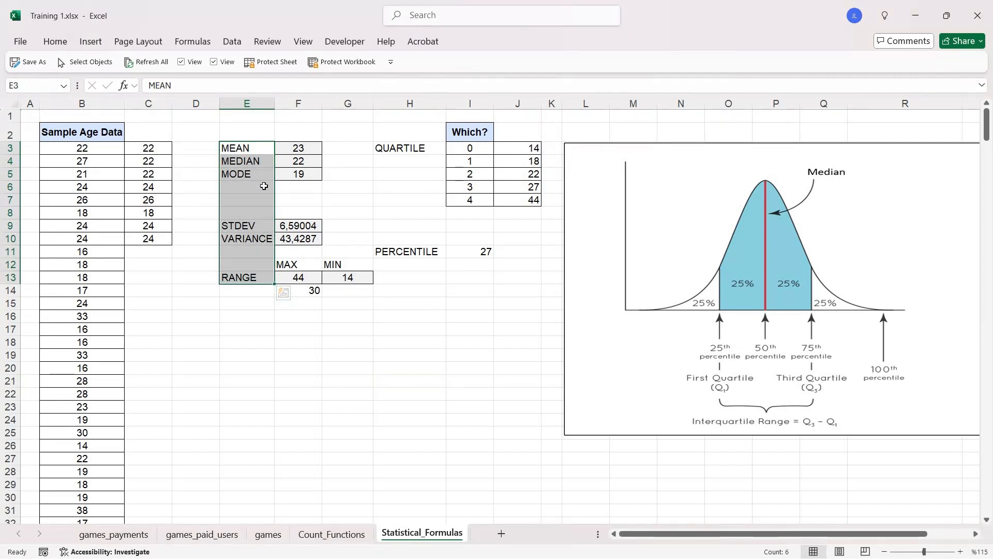
- Check in the Excel add-ins list that Analysis ToolPak is enabled for the Data Analysis tools
{"action": "left_click", "coordinate": [232, 42]}
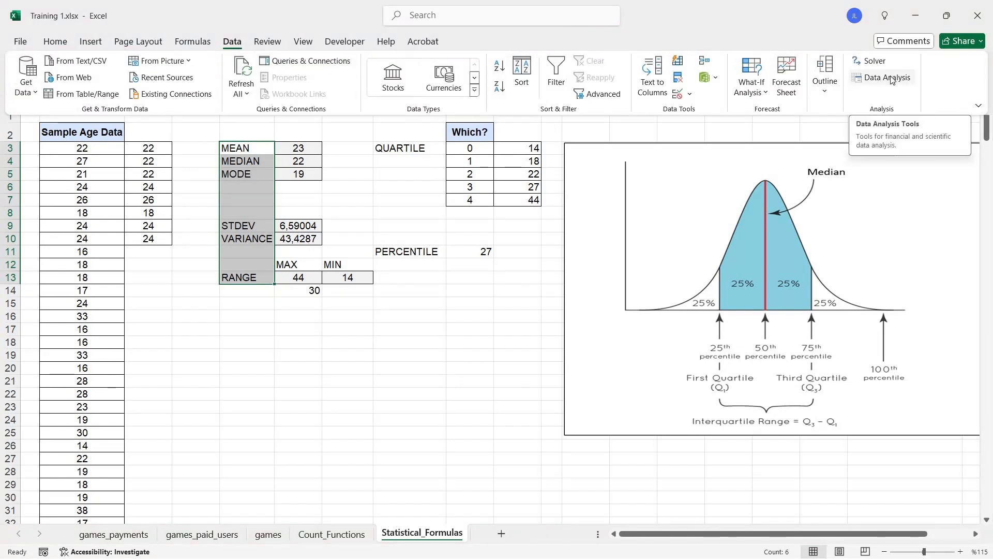
{"action": "left_click", "coordinate": [90, 148]}
{"action": "left_click", "coordinate": [107, 150]}
{"action": "left_click", "coordinate": [19, 38]}
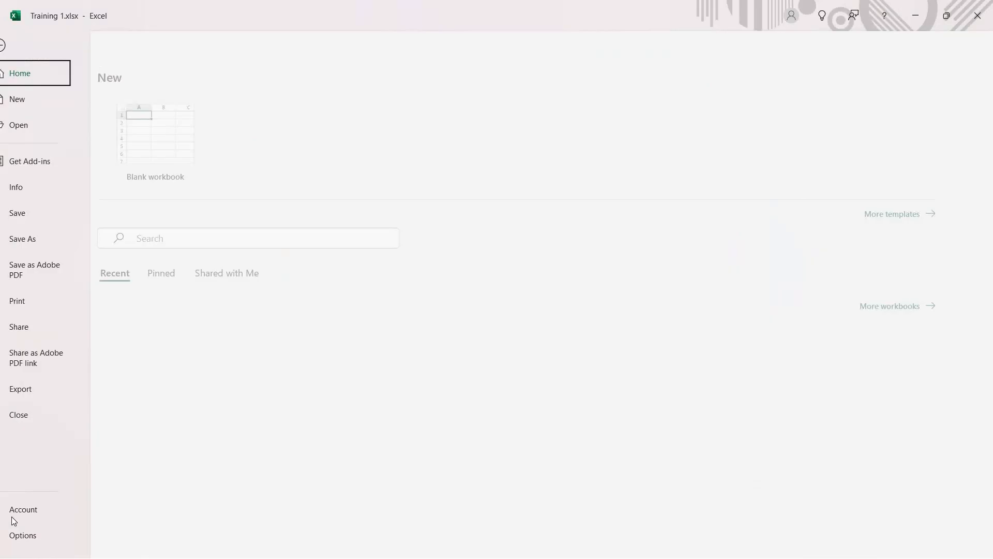
{"action": "left_click", "coordinate": [55, 536]}
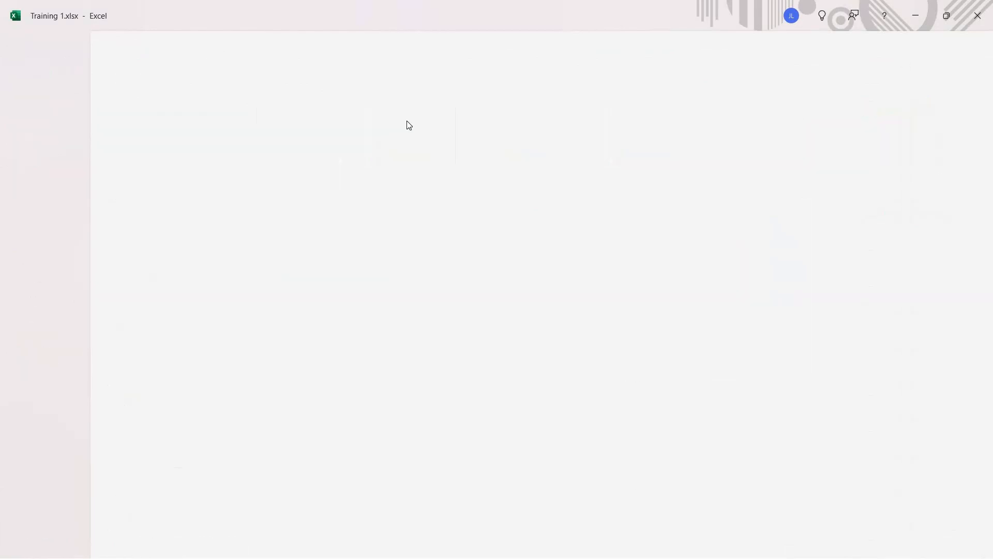
{"action": "left_click", "coordinate": [297, 288]}
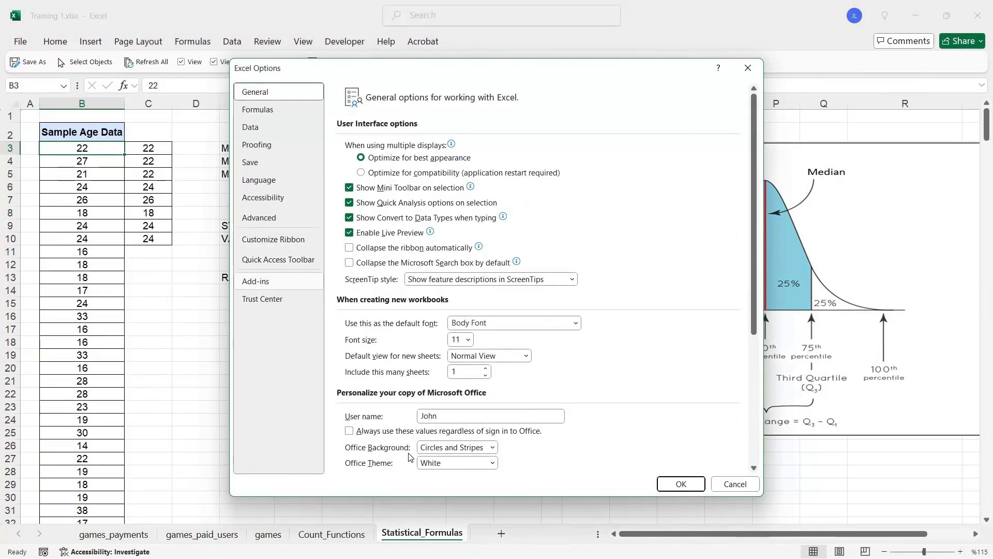
{"action": "left_click", "coordinate": [489, 458]}
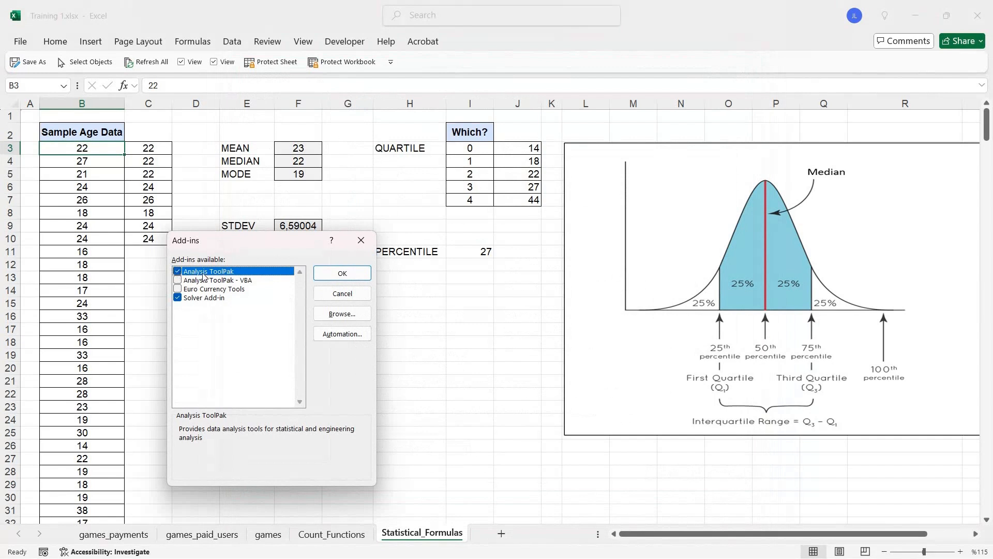
{"action": "left_click", "coordinate": [361, 245]}
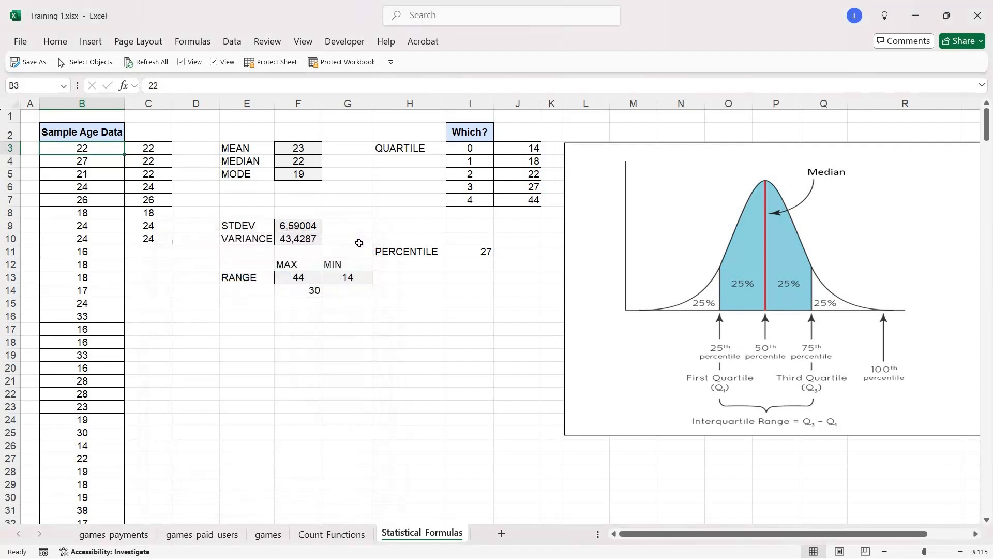
- Start a Descriptive Statistics data analysis with the sample ages in $B$3:$B$385 as the input range
{"action": "left_click", "coordinate": [232, 41]}
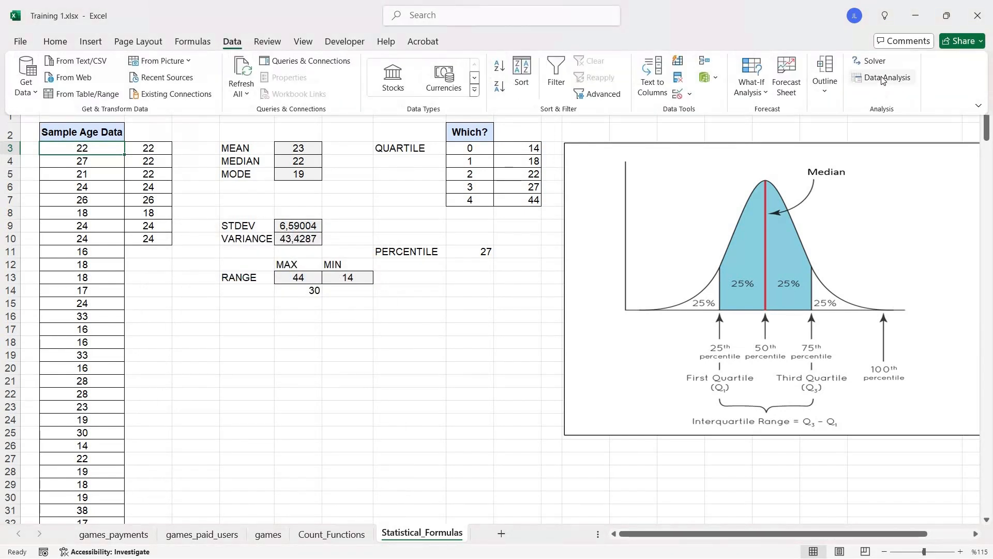
{"action": "left_click", "coordinate": [883, 78]}
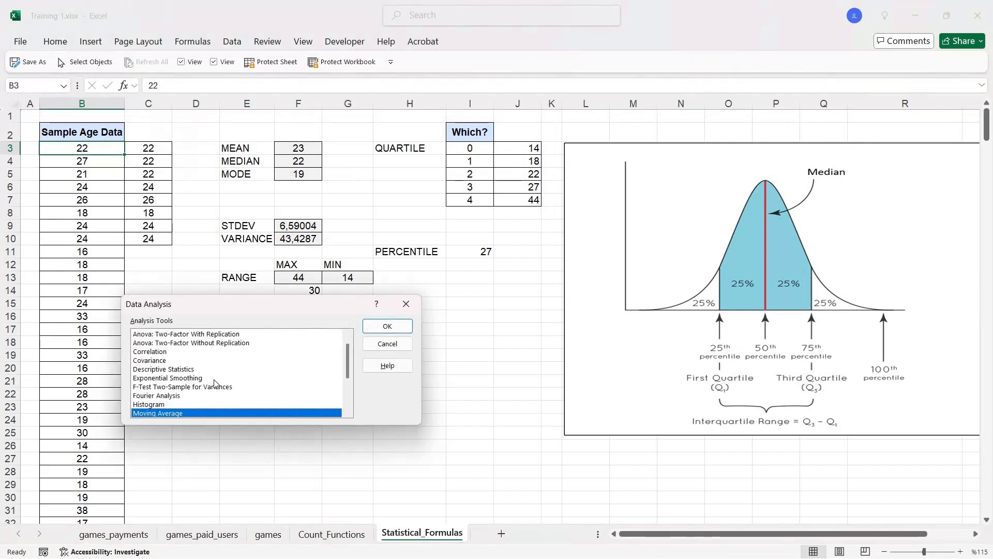
{"action": "scroll", "coordinate": [215, 383], "scroll_direction": "up", "scroll_amount": 1}
{"action": "left_click", "coordinate": [185, 378]}
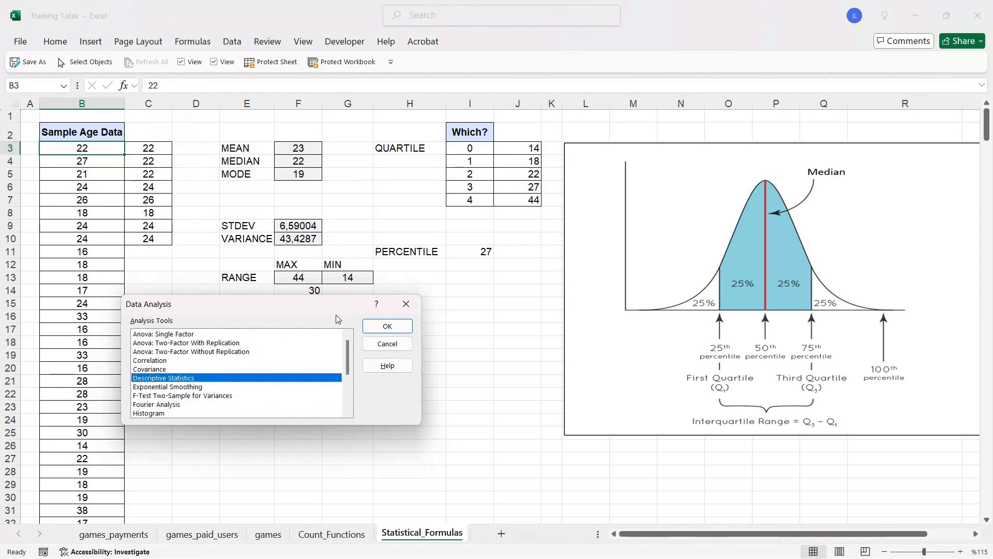
{"action": "left_click", "coordinate": [383, 327]}
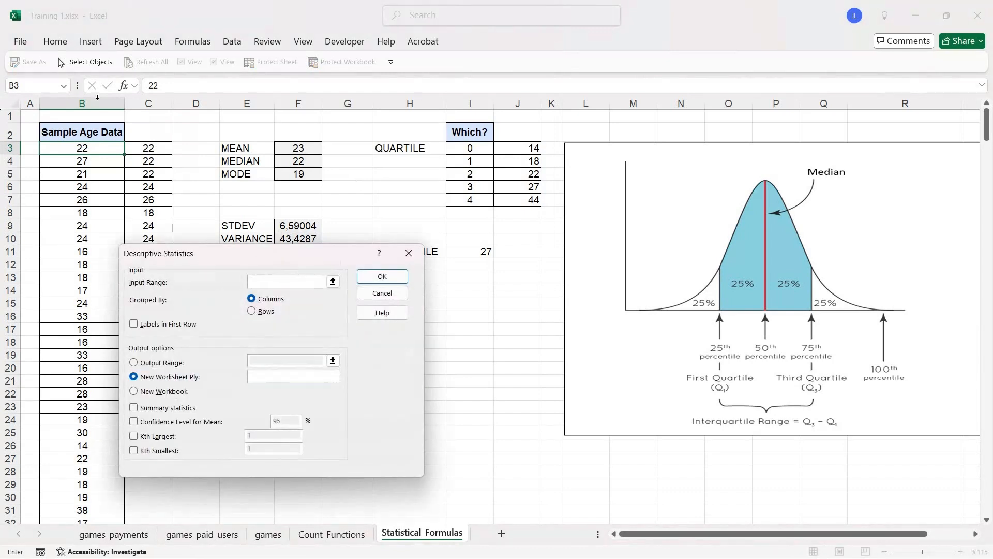
{"action": "left_click", "coordinate": [84, 150]}
{"action": "key", "text": "ctrl+shift+Down"}
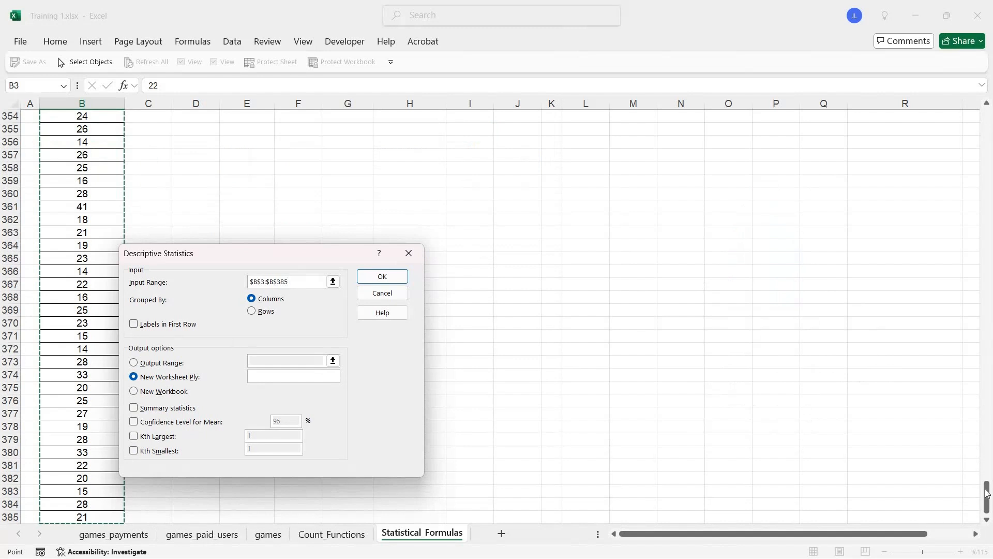
{"action": "left_click_drag", "start_coordinate": [987, 492], "coordinate": [987, 117]}
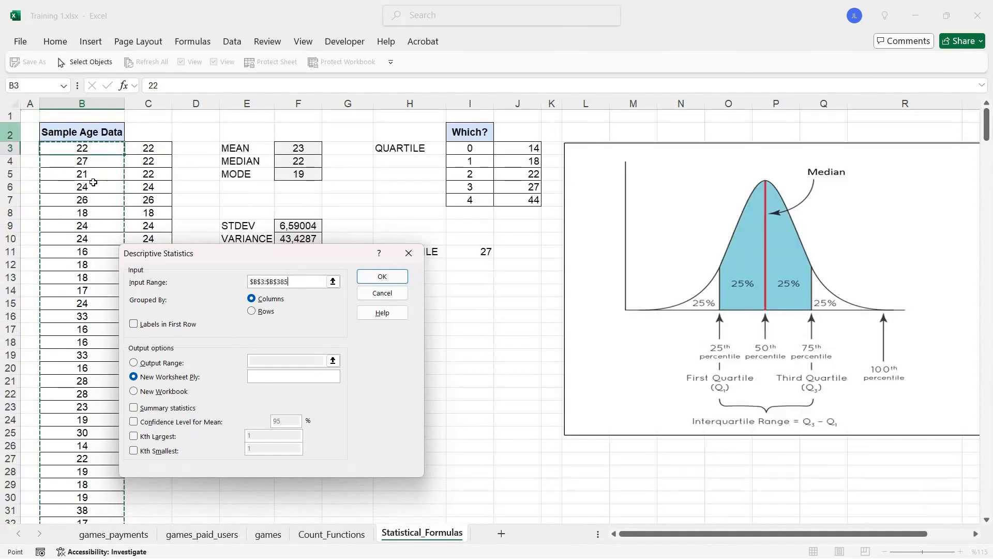
- Run the Descriptive Statistics analysis without first-row labels, with summary statistics enabled and the output sent to a new workbook
{"action": "left_click", "coordinate": [151, 325]}
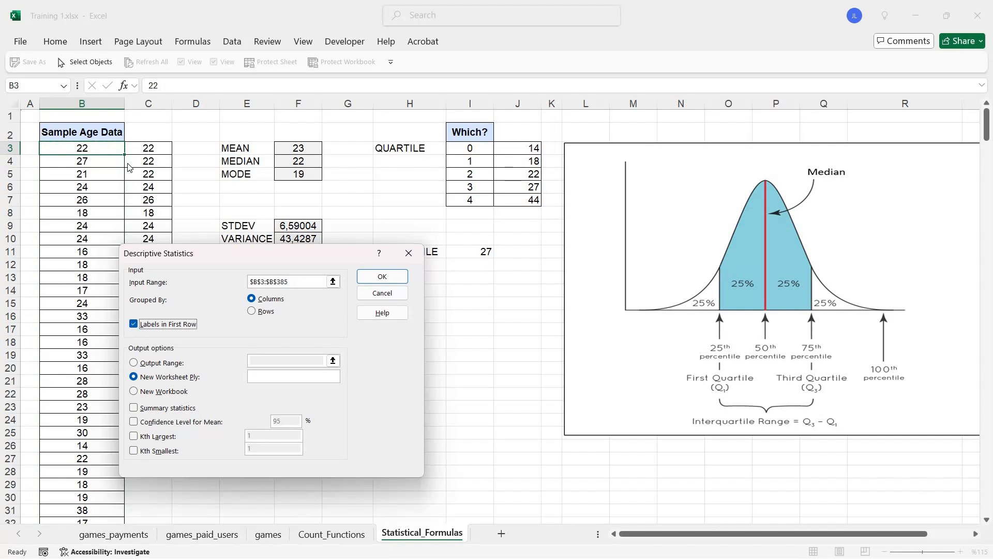
{"action": "left_click", "coordinate": [141, 326]}
{"action": "left_click", "coordinate": [137, 411]}
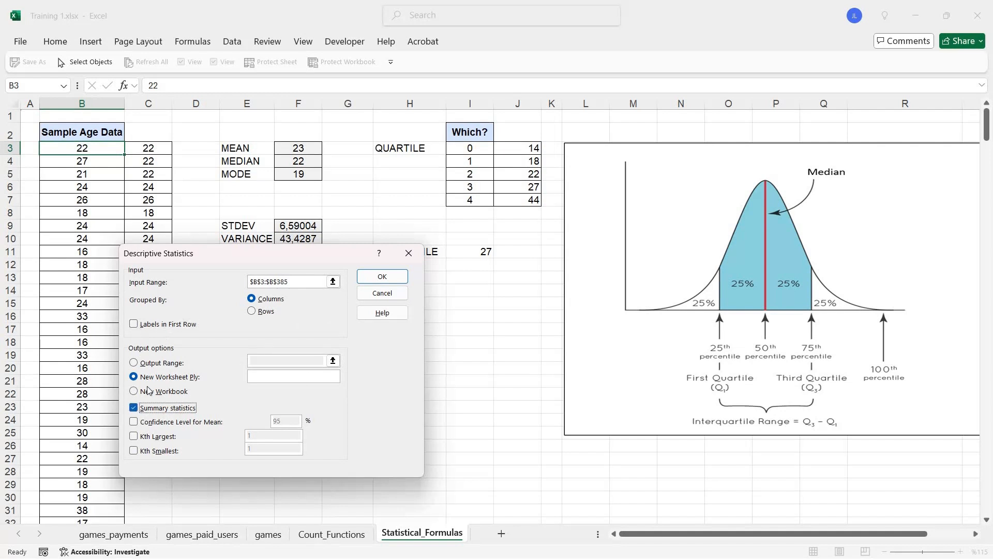
{"action": "left_click", "coordinate": [146, 390]}
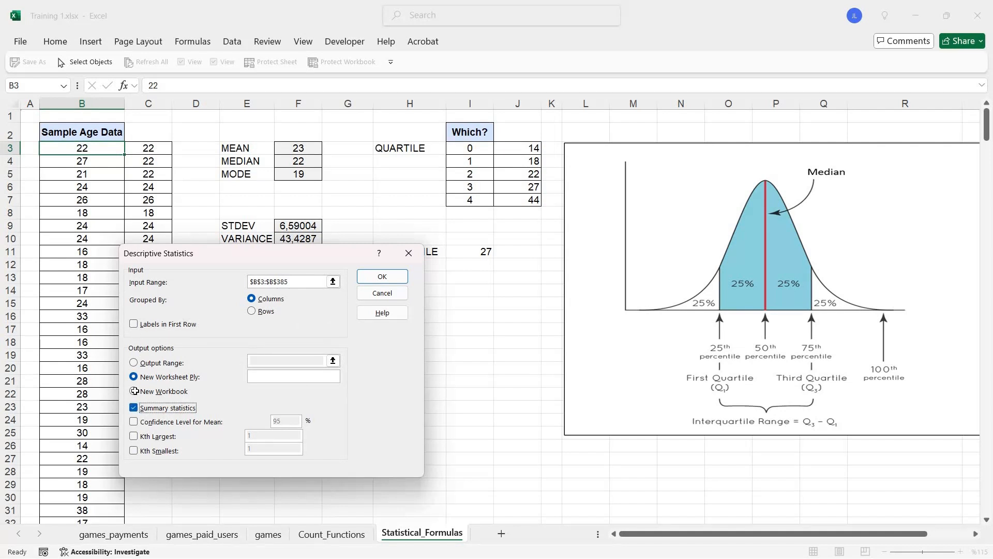
{"action": "left_click", "coordinate": [392, 271]}
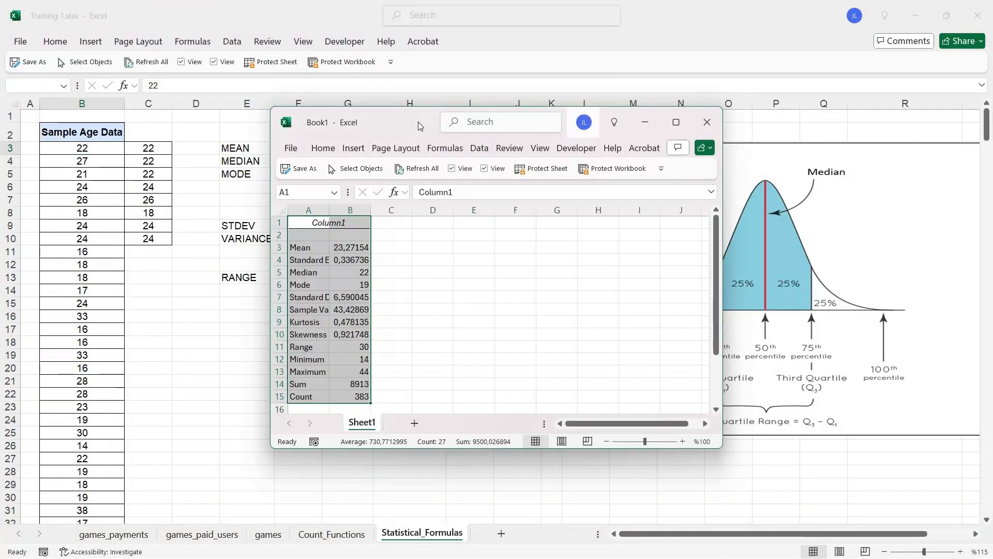
- Autofit columns A and B of the statistics output in Book1 and place its window beside the formula results in Training 1.xlsx
{"action": "left_click_drag", "start_coordinate": [418, 122], "coordinate": [631, 122]}
{"action": "left_click_drag", "start_coordinate": [519, 210], "coordinate": [561, 210]}
{"action": "double_click", "coordinate": [584, 210]}
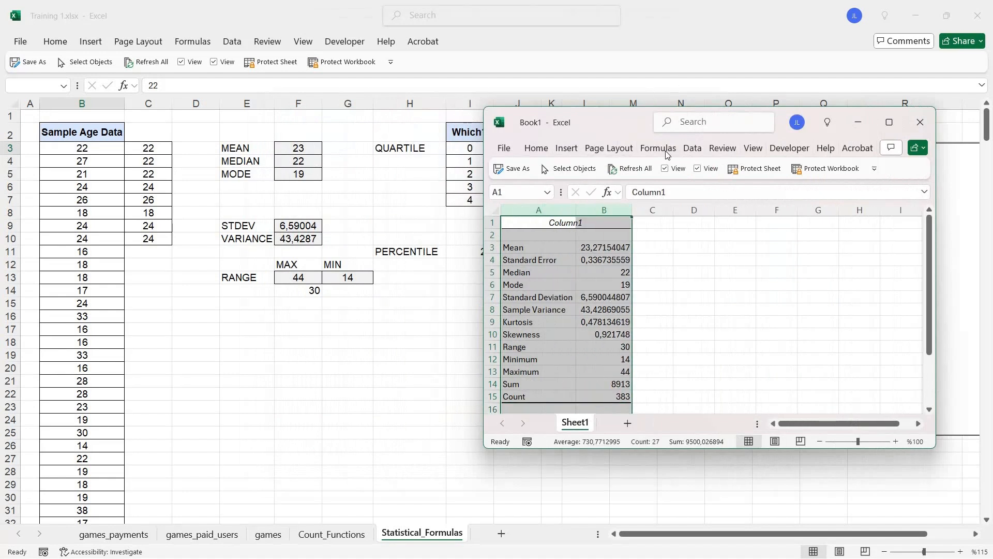
{"action": "left_click_drag", "start_coordinate": [607, 117], "coordinate": [671, 124]}
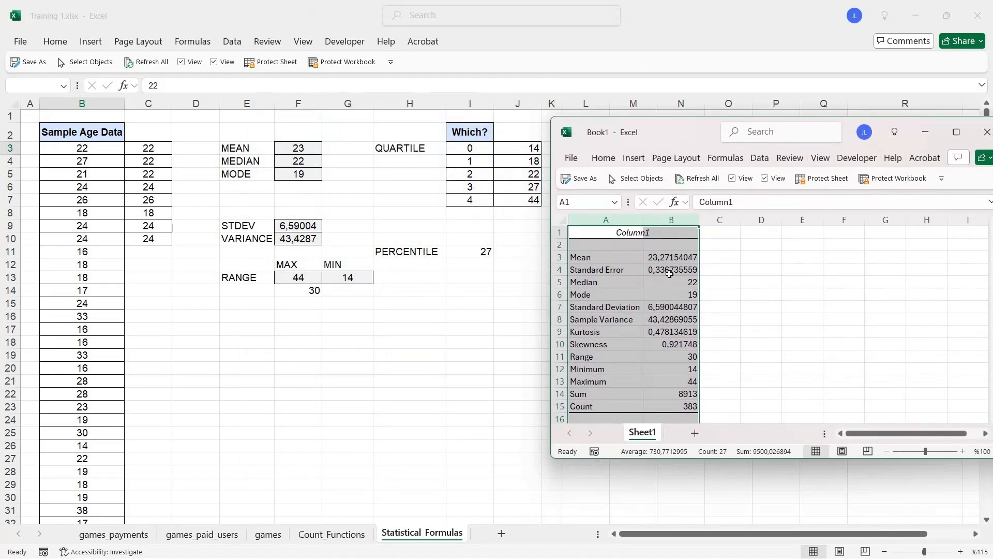
{"action": "left_click_drag", "start_coordinate": [705, 133], "coordinate": [678, 161]}
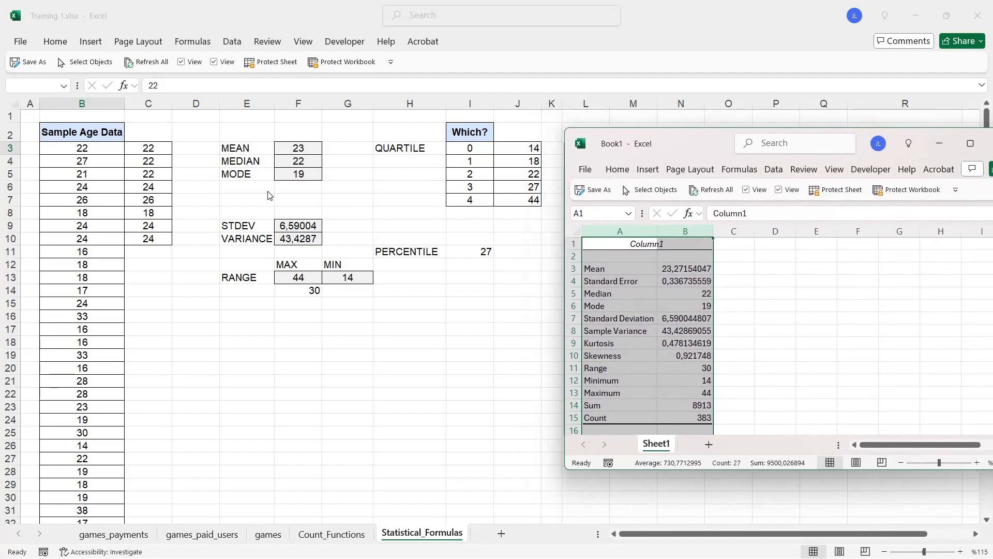
- Show the mean, median and mode in F3:F5 with four decimals and compare them with the output in Book1
{"action": "left_click_drag", "start_coordinate": [302, 151], "coordinate": [299, 177]}
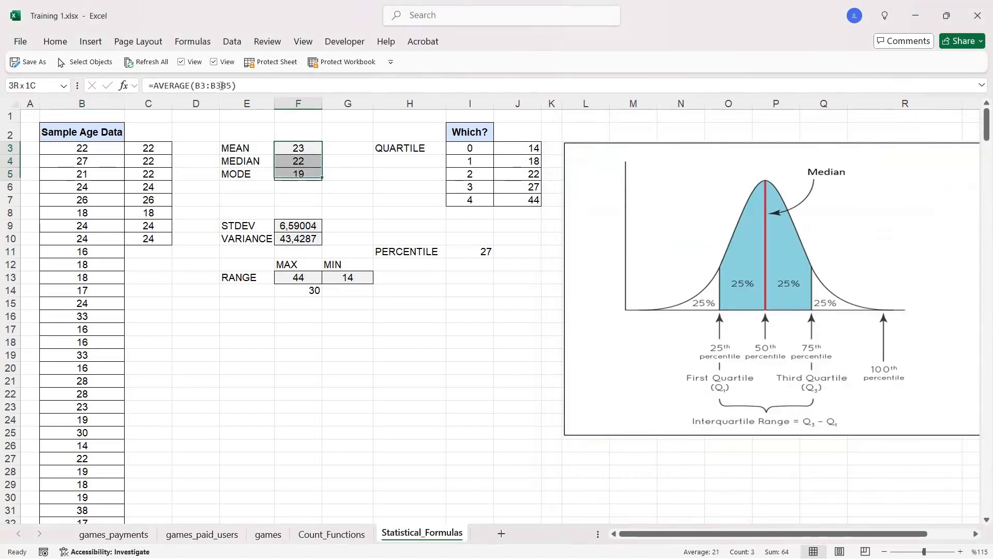
{"action": "left_click", "coordinate": [59, 47]}
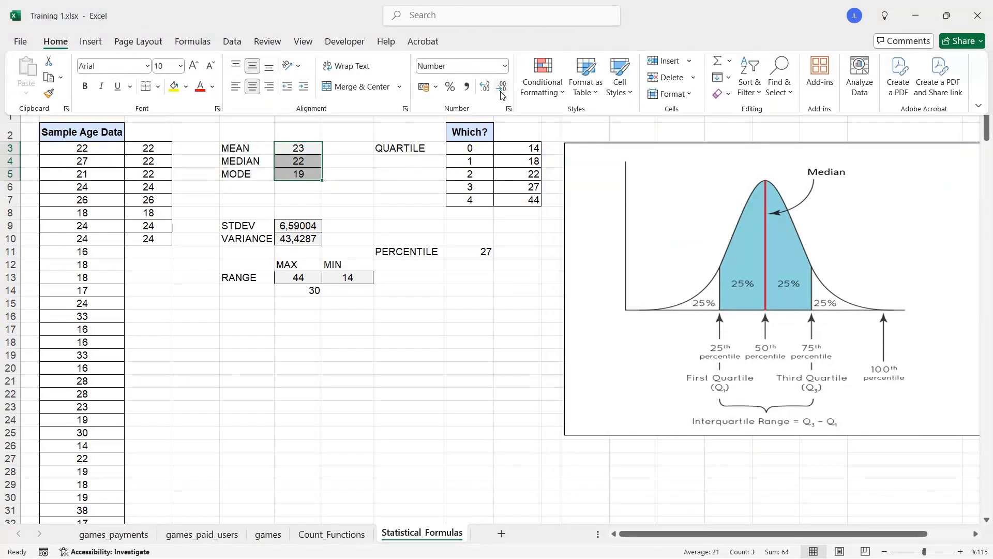
{"action": "left_click", "coordinate": [502, 92]}
{"action": "left_click", "coordinate": [501, 92]}
{"action": "left_click", "coordinate": [501, 92]}
{"action": "left_click", "coordinate": [502, 92]}
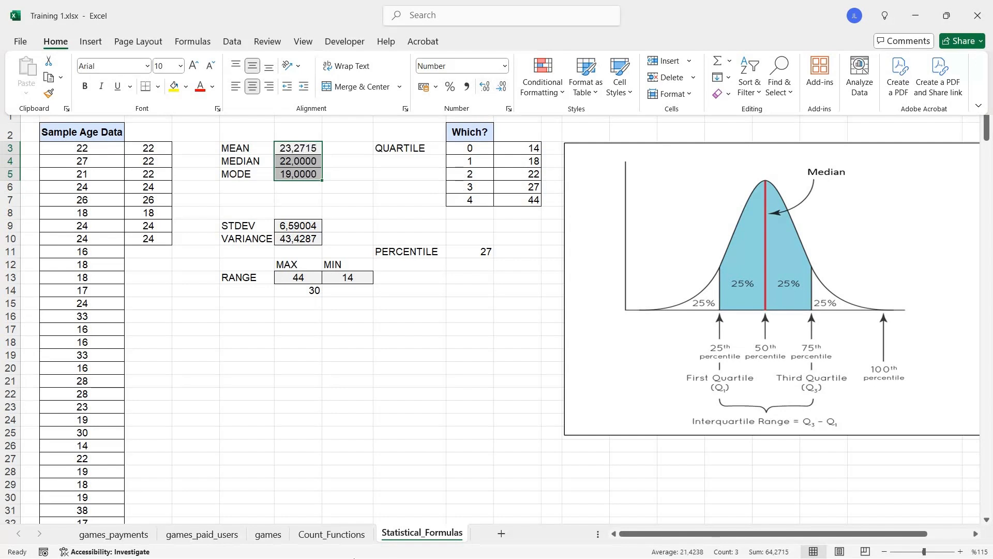
{"action": "left_click", "coordinate": [488, 520]}
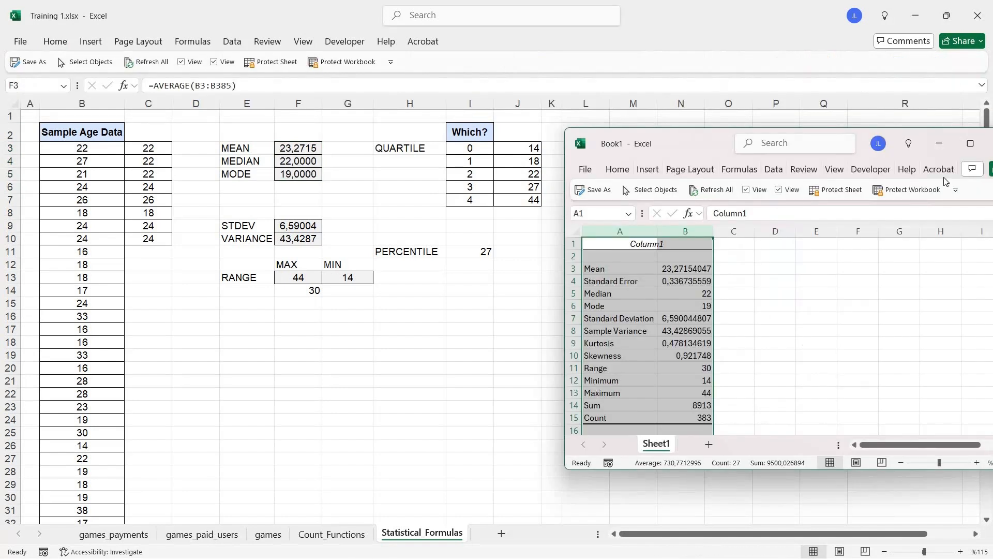
{"action": "left_click", "coordinate": [943, 145]}
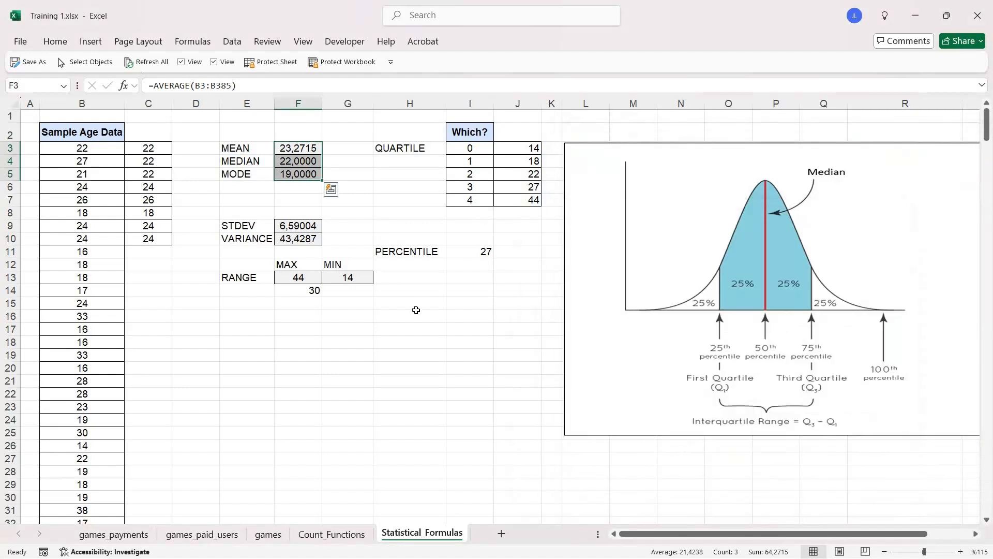